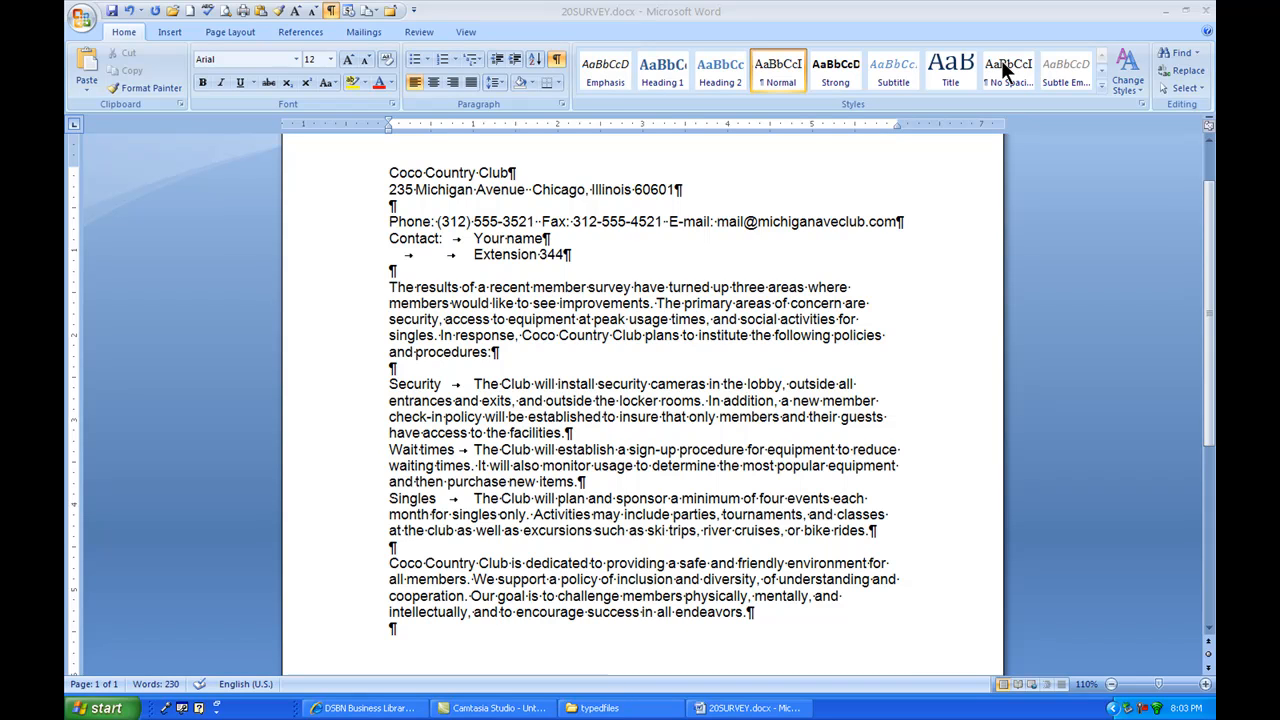
pyautogui.doubleClick(416, 383)
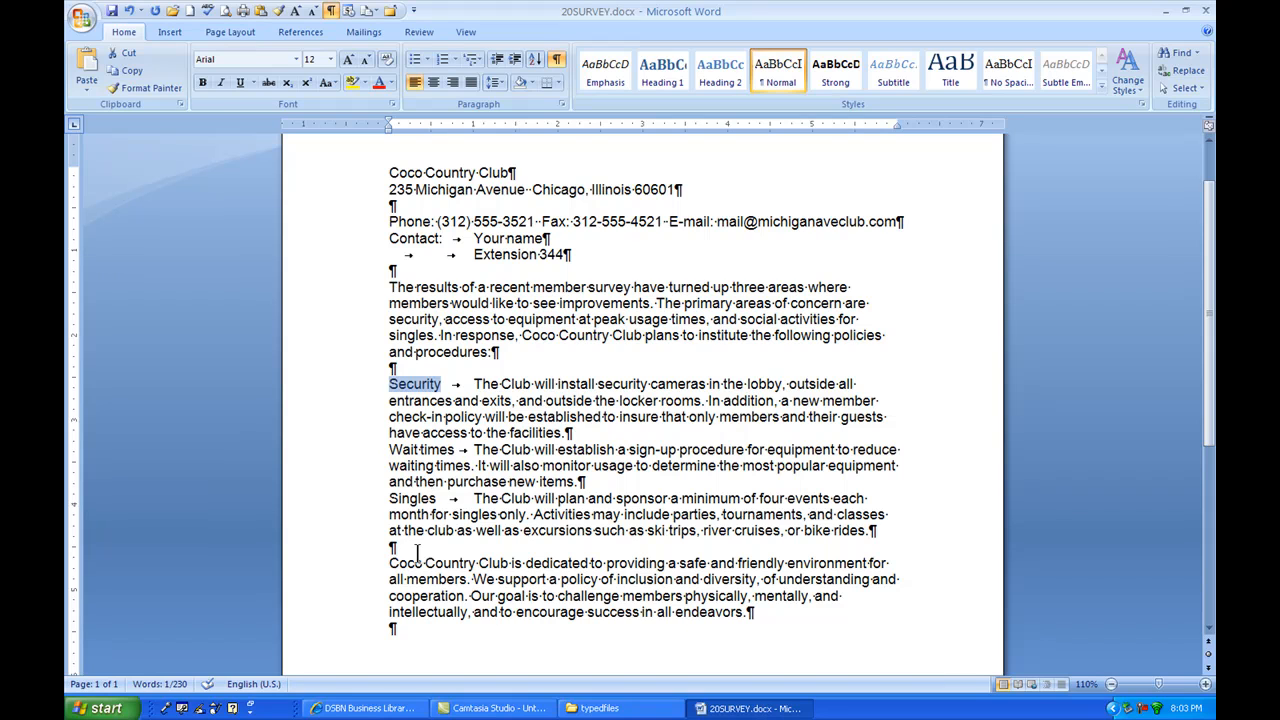
pyautogui.moveTo(389, 449); pyautogui.dragTo(452, 450)
pyautogui.moveTo(389, 498); pyautogui.dragTo(437, 498)
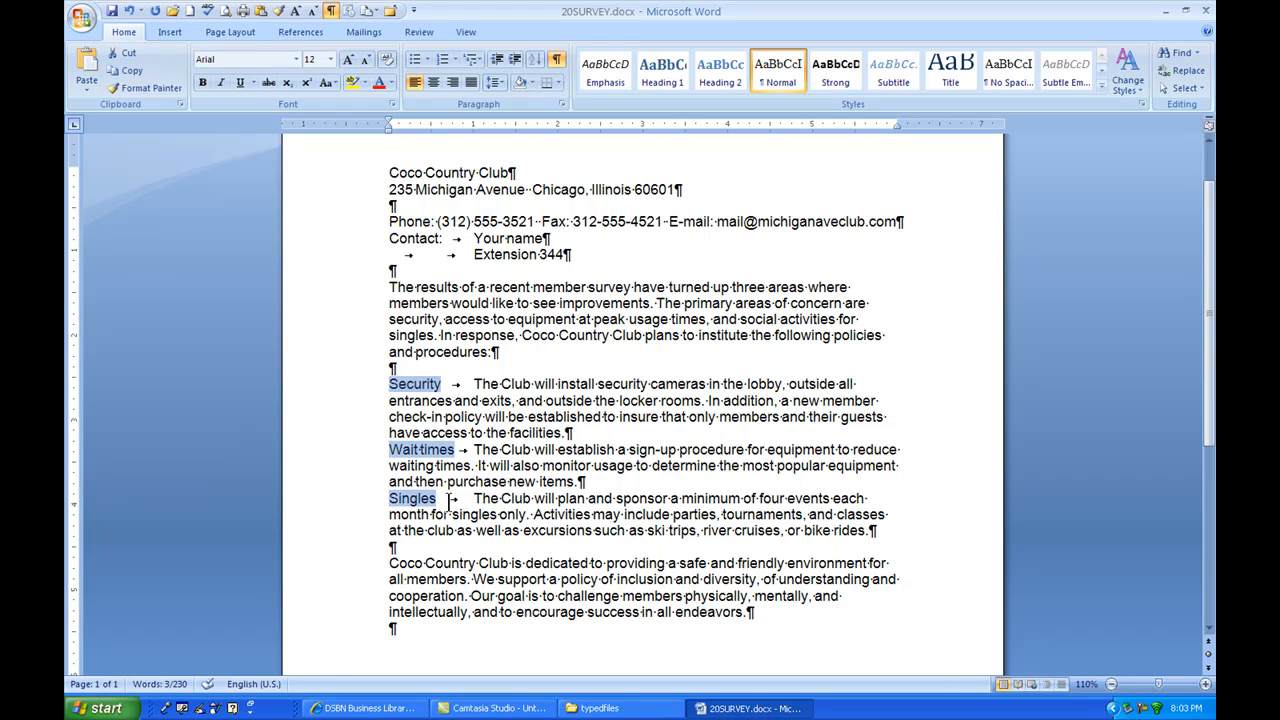
pyautogui.click(481, 372)
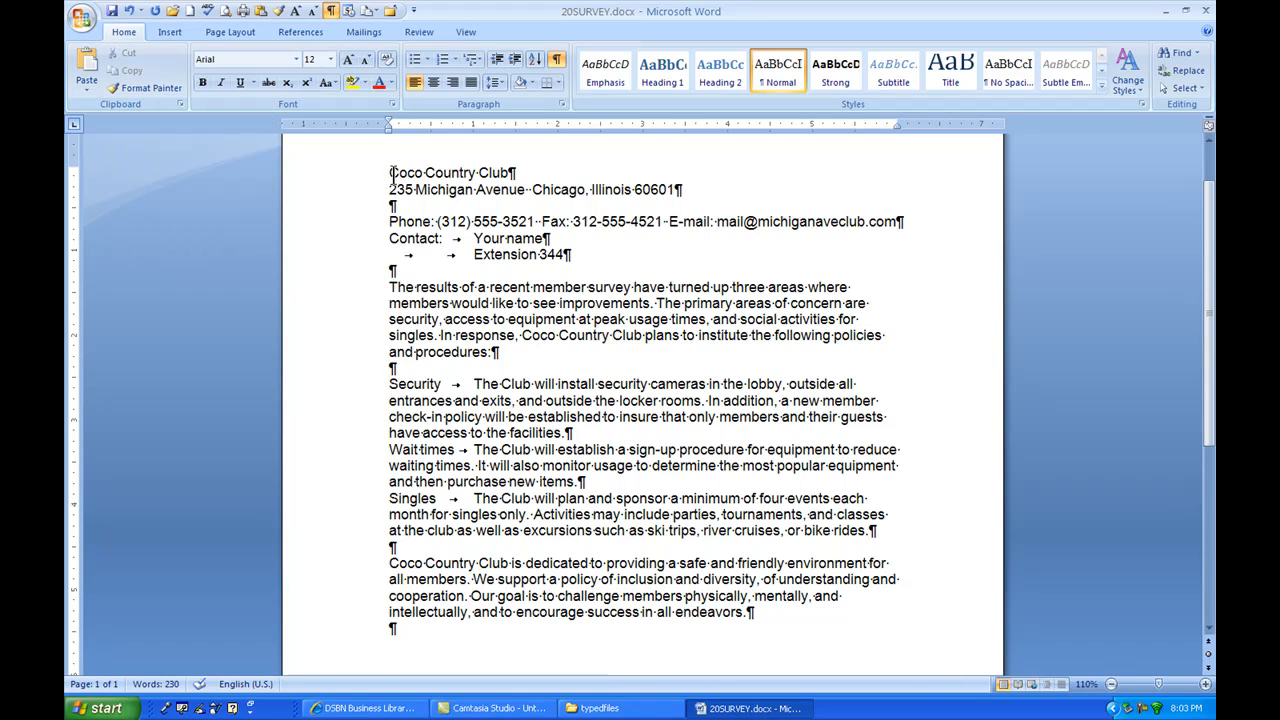
# Step: Make the "Coco Country Club" line at the start of the document bold, centered and red
pyautogui.click(358, 178)
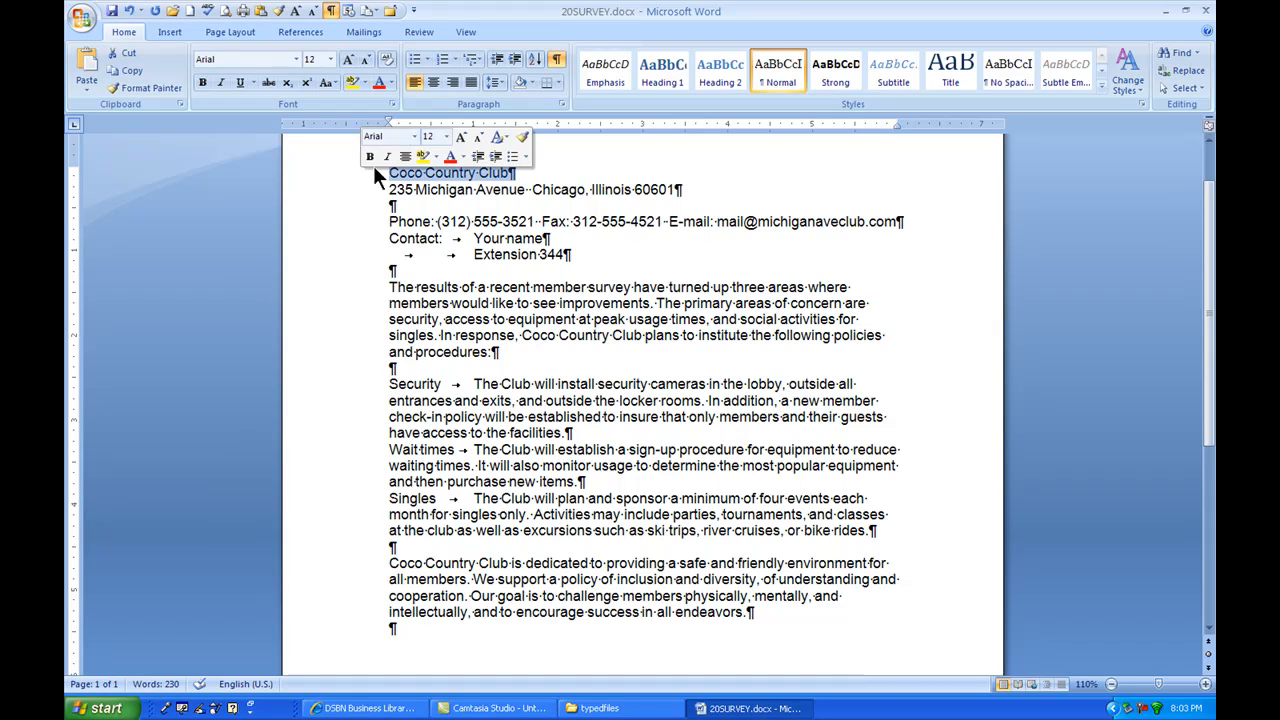
pyautogui.click(203, 82)
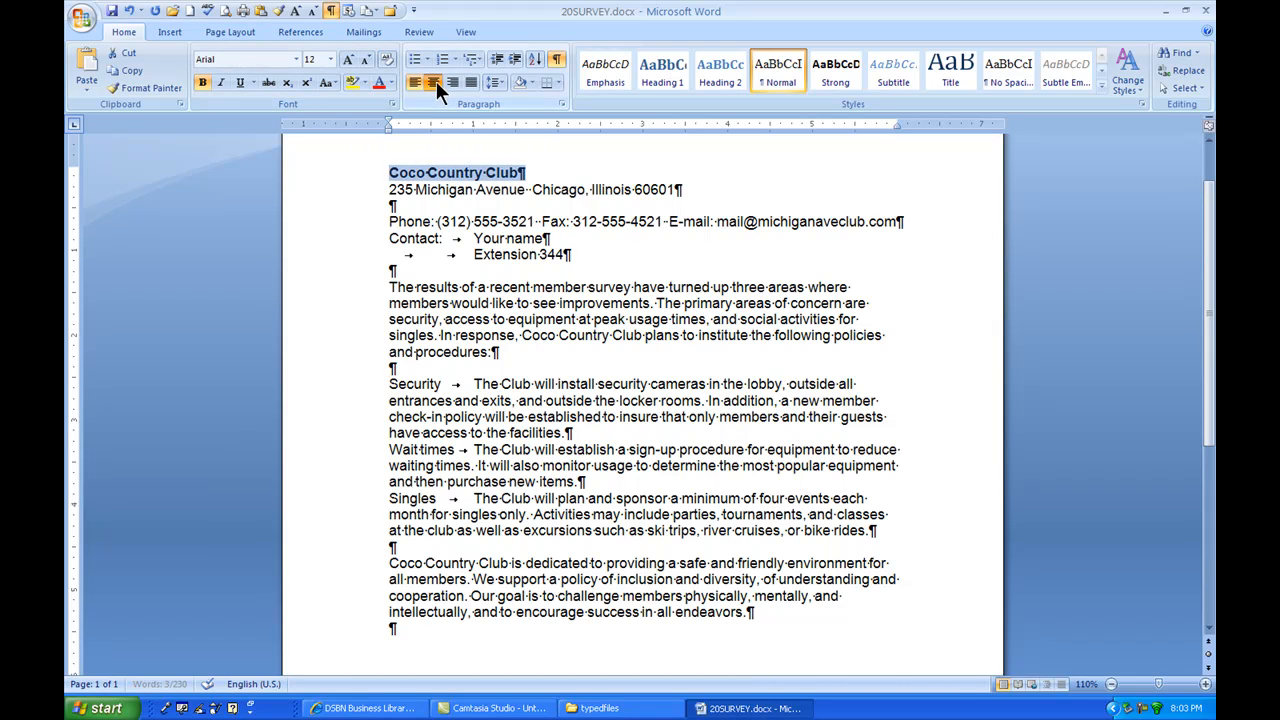
pyautogui.click(434, 82)
pyautogui.click(378, 84)
pyautogui.click(601, 175)
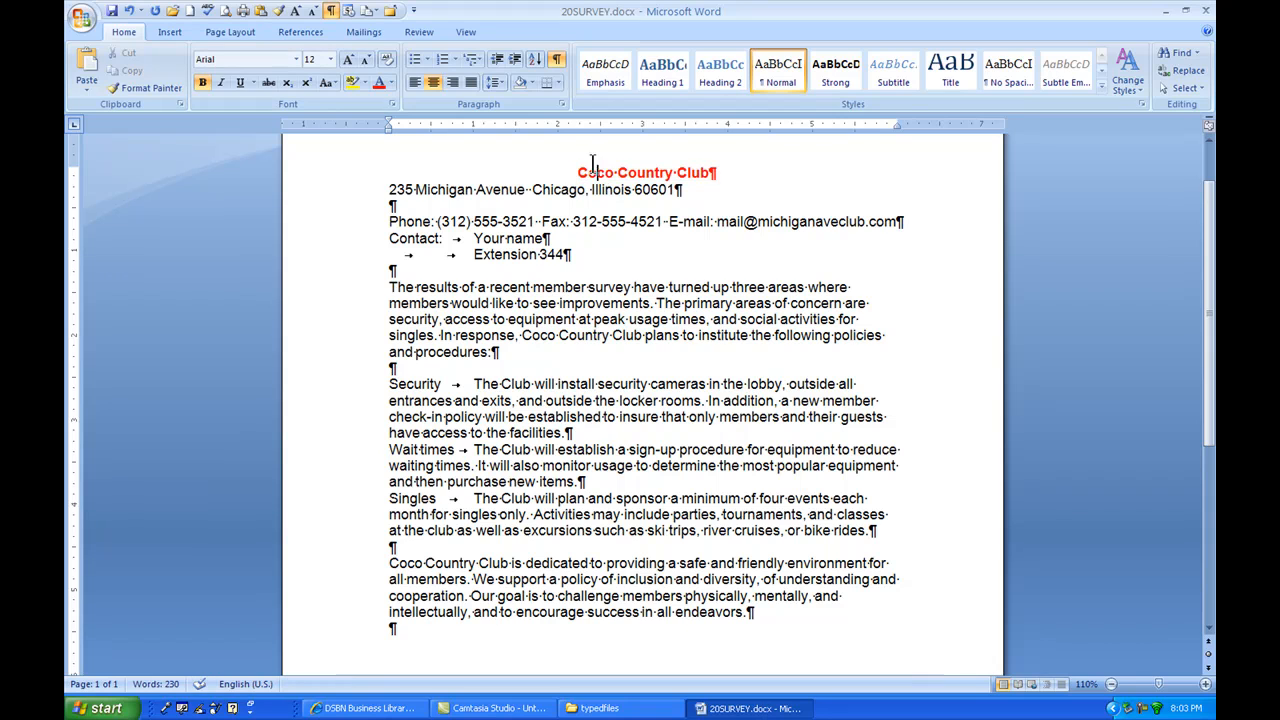
# Step: Copy the club name's bold red formatting with Format Painter onto the words "Security" and "Singles"
pyautogui.moveTo(598, 174); pyautogui.dragTo(614, 174)
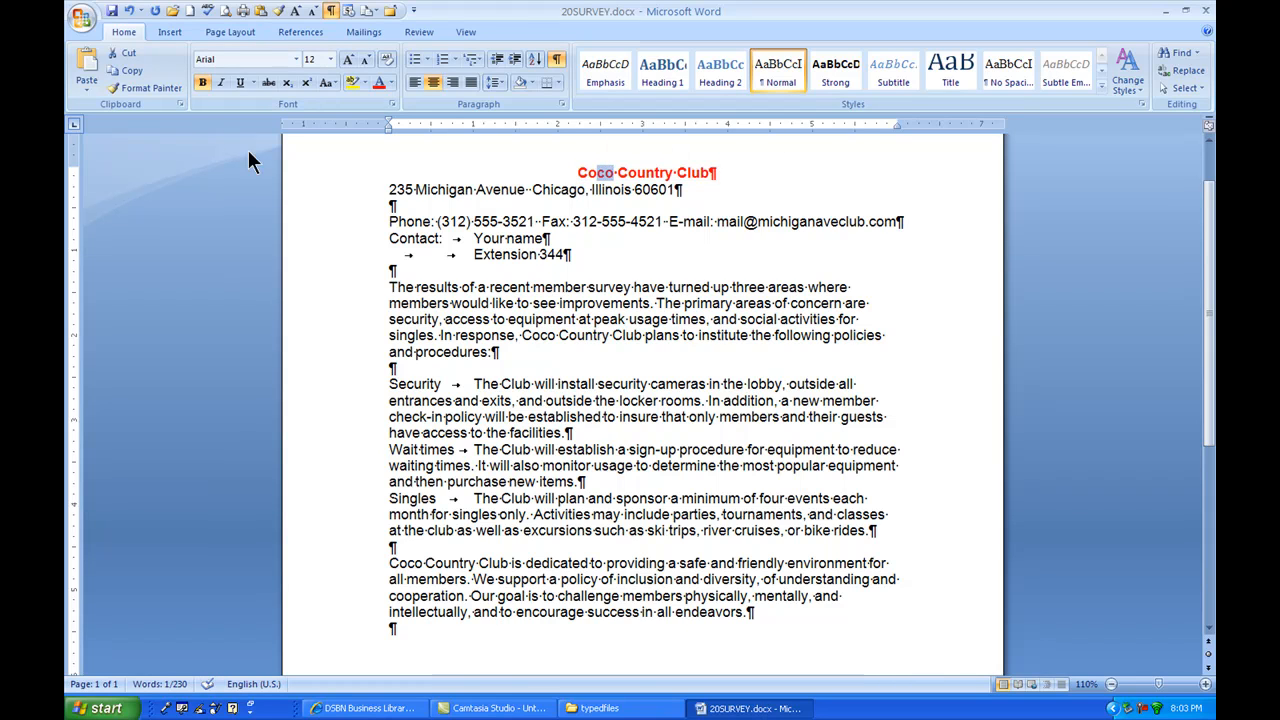
pyautogui.click(115, 87)
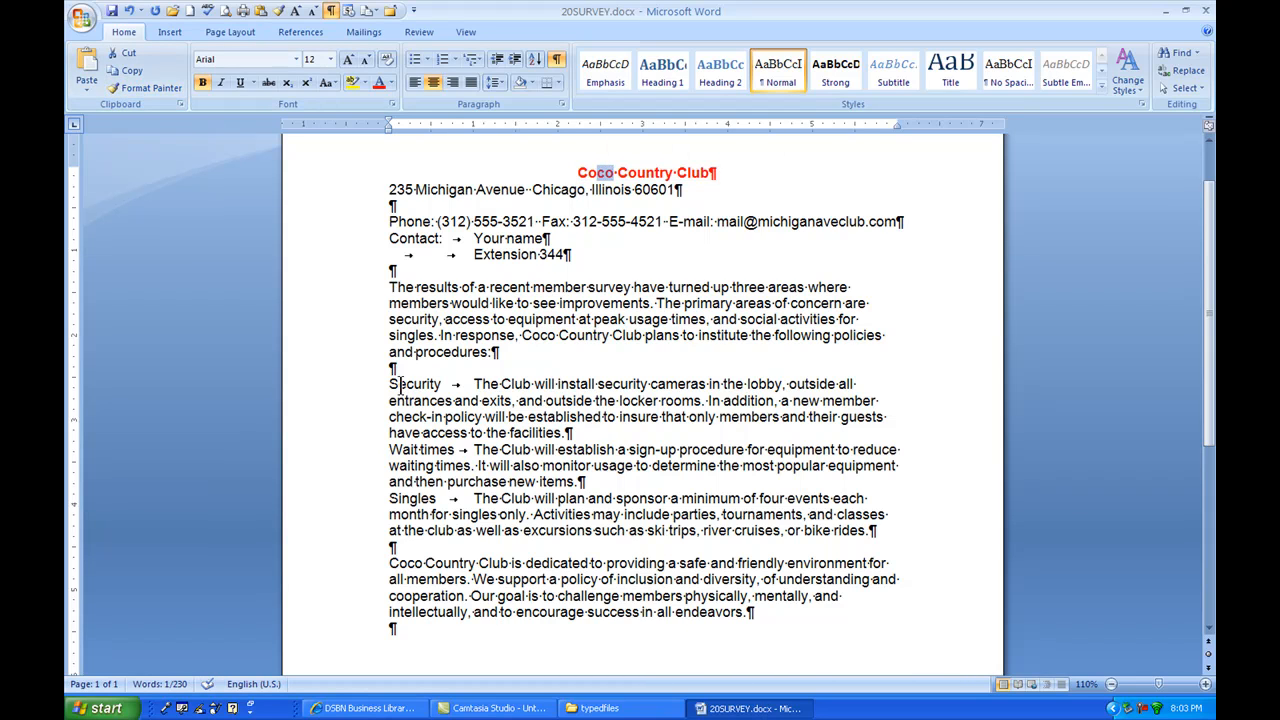
pyautogui.moveTo(386, 382); pyautogui.dragTo(442, 387)
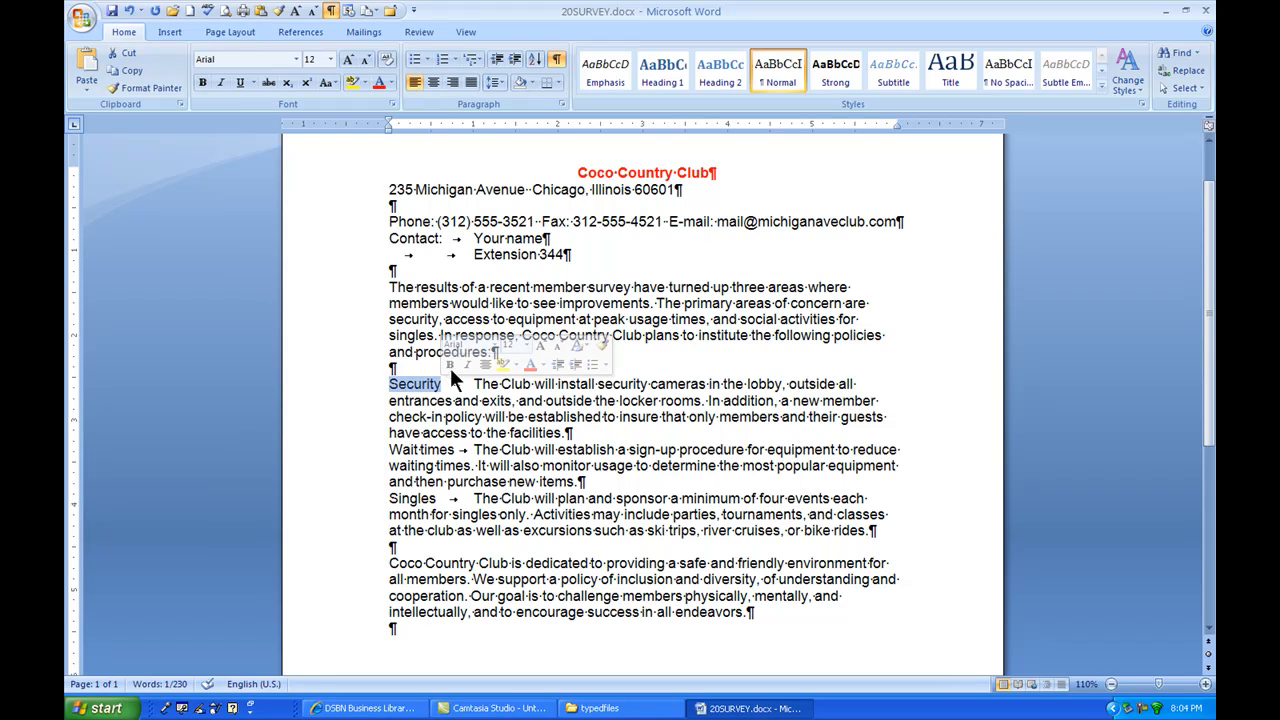
pyautogui.moveTo(618, 174); pyautogui.dragTo(643, 188)
pyautogui.click(120, 88)
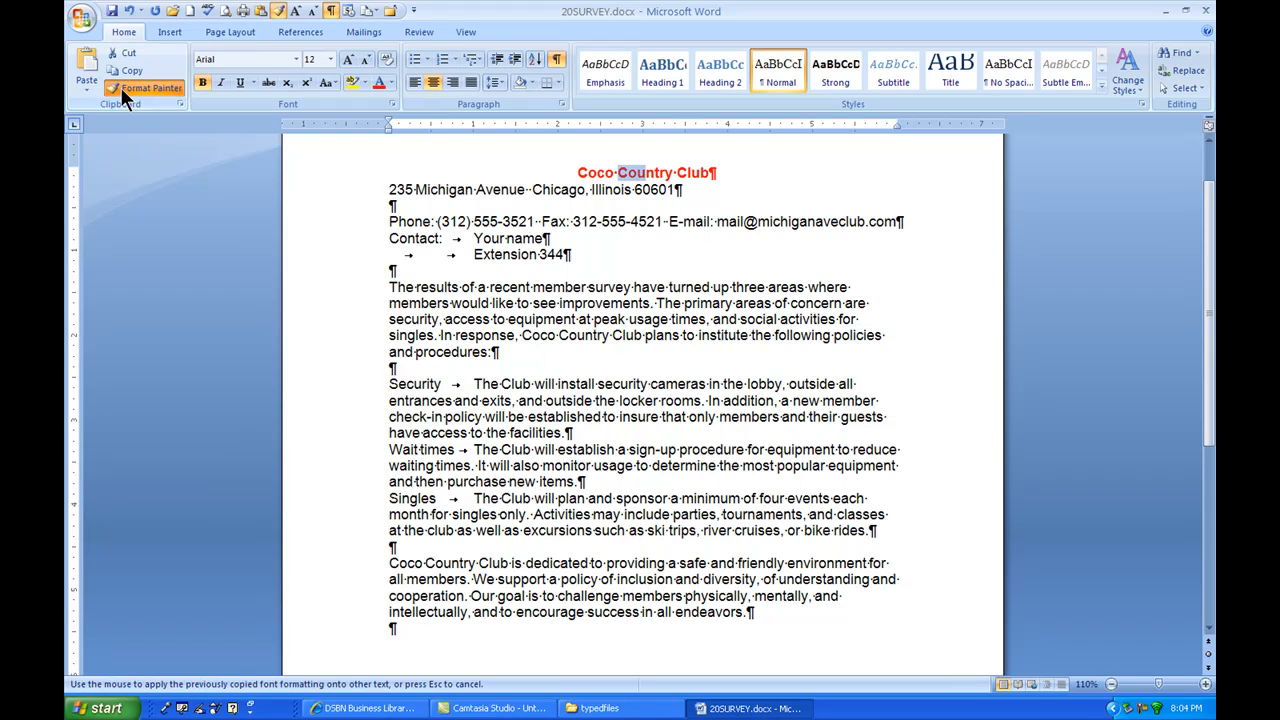
pyautogui.moveTo(390, 384); pyautogui.dragTo(444, 388)
pyautogui.moveTo(390, 498); pyautogui.dragTo(440, 500)
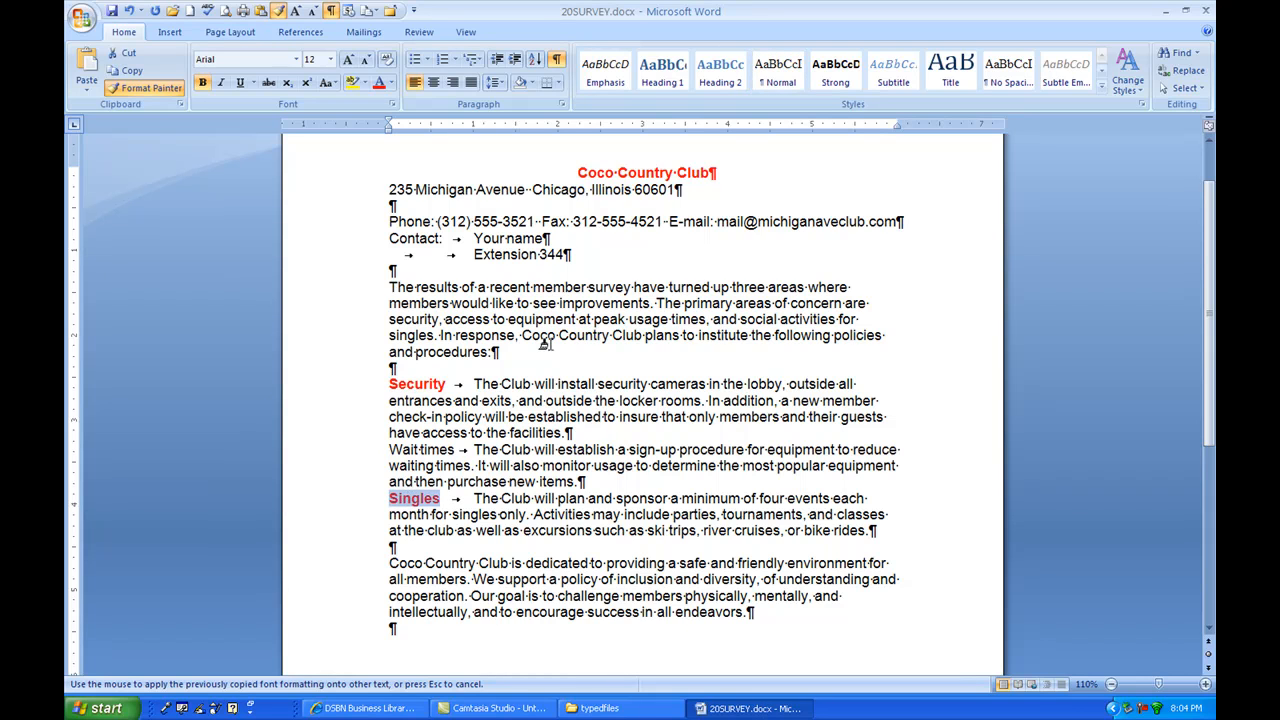
pyautogui.click(134, 88)
# Step: Undo the copied formatting on "Security" and "Singles" and the bold, centering and red color on the club name
pyautogui.click(129, 10)
pyautogui.click(129, 10)
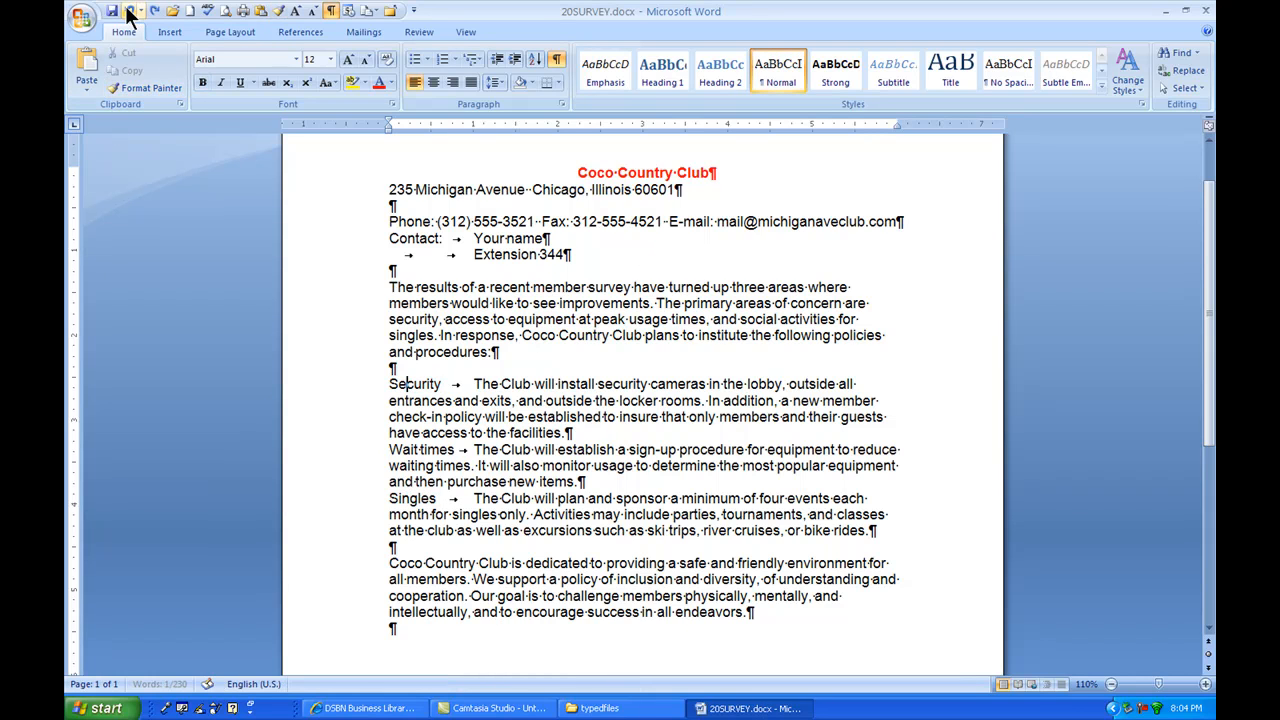
pyautogui.click(129, 10)
pyautogui.click(129, 10)
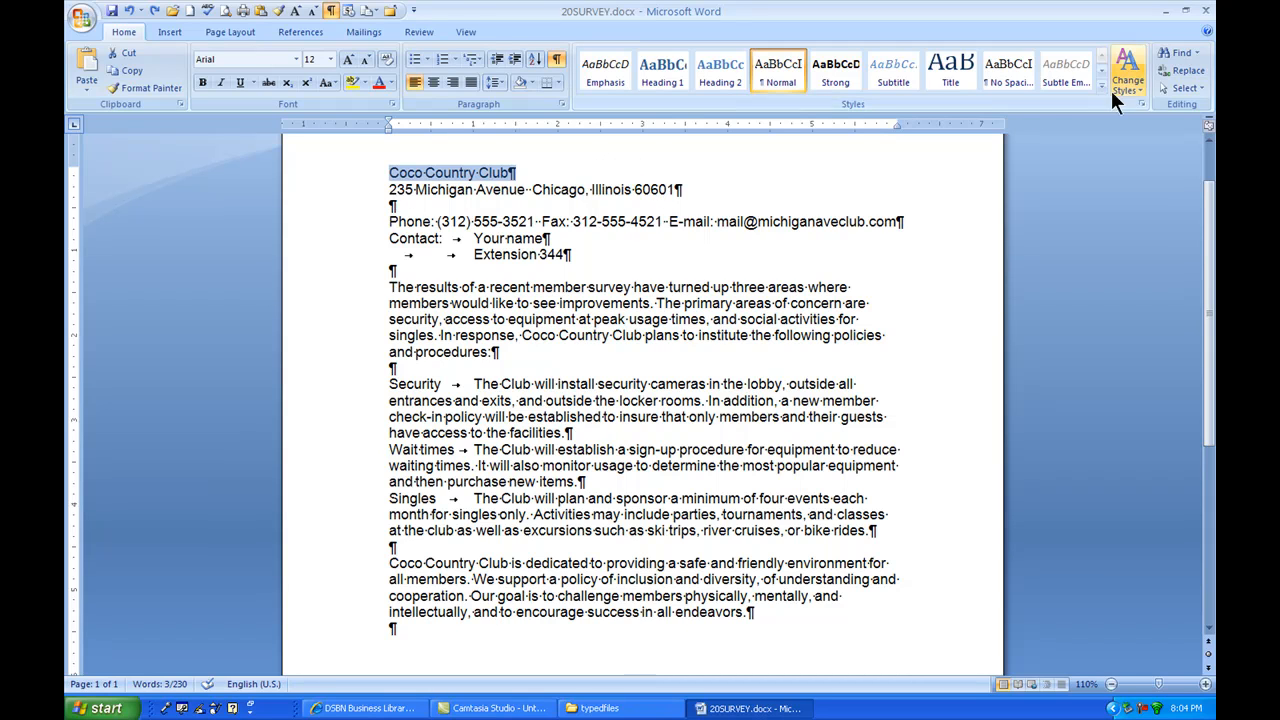
# Step: Look at the style sets available for changing the document's styles, without choosing one
pyautogui.click(566, 176)
pyautogui.click(1139, 86)
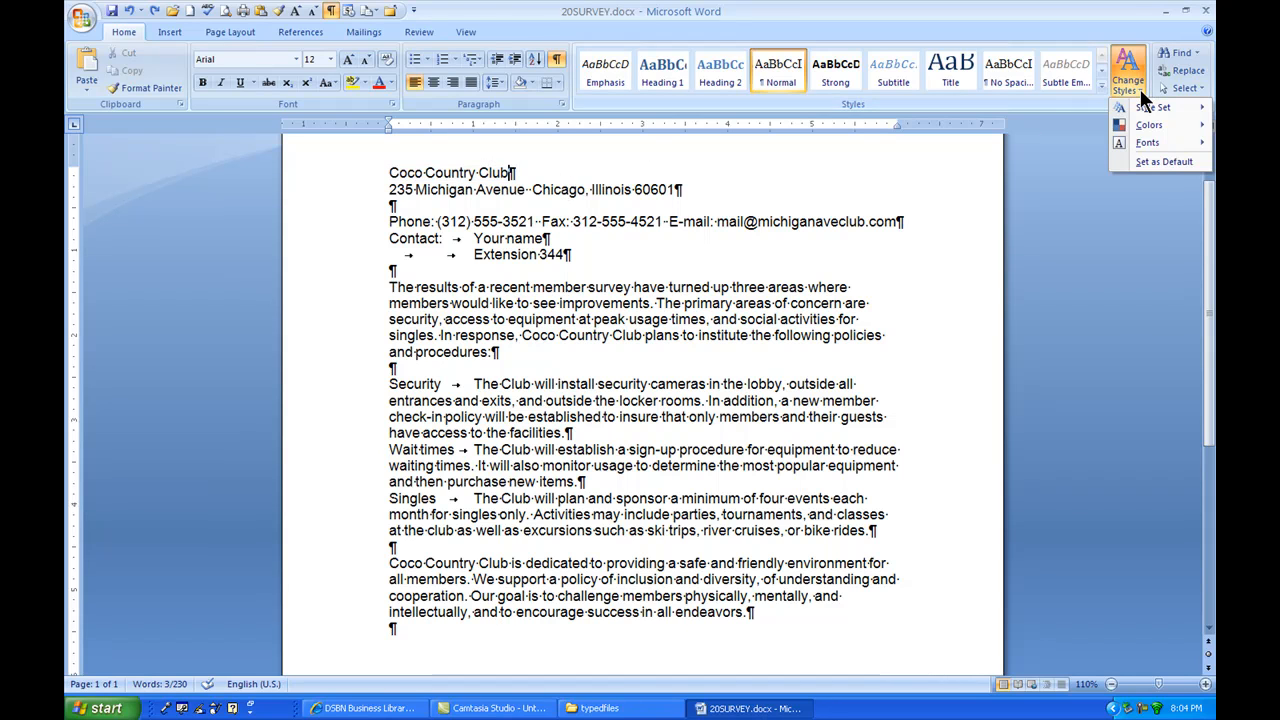
pyautogui.moveTo(1149, 109)
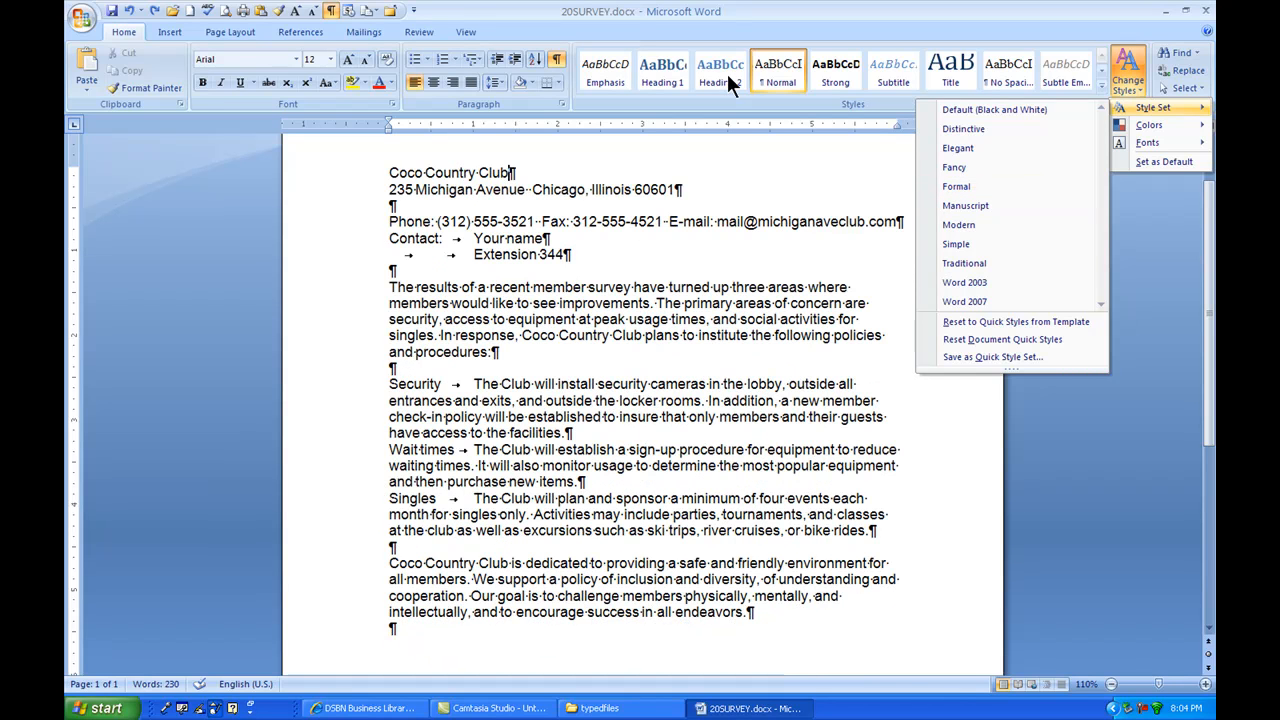
pyautogui.click(848, 182)
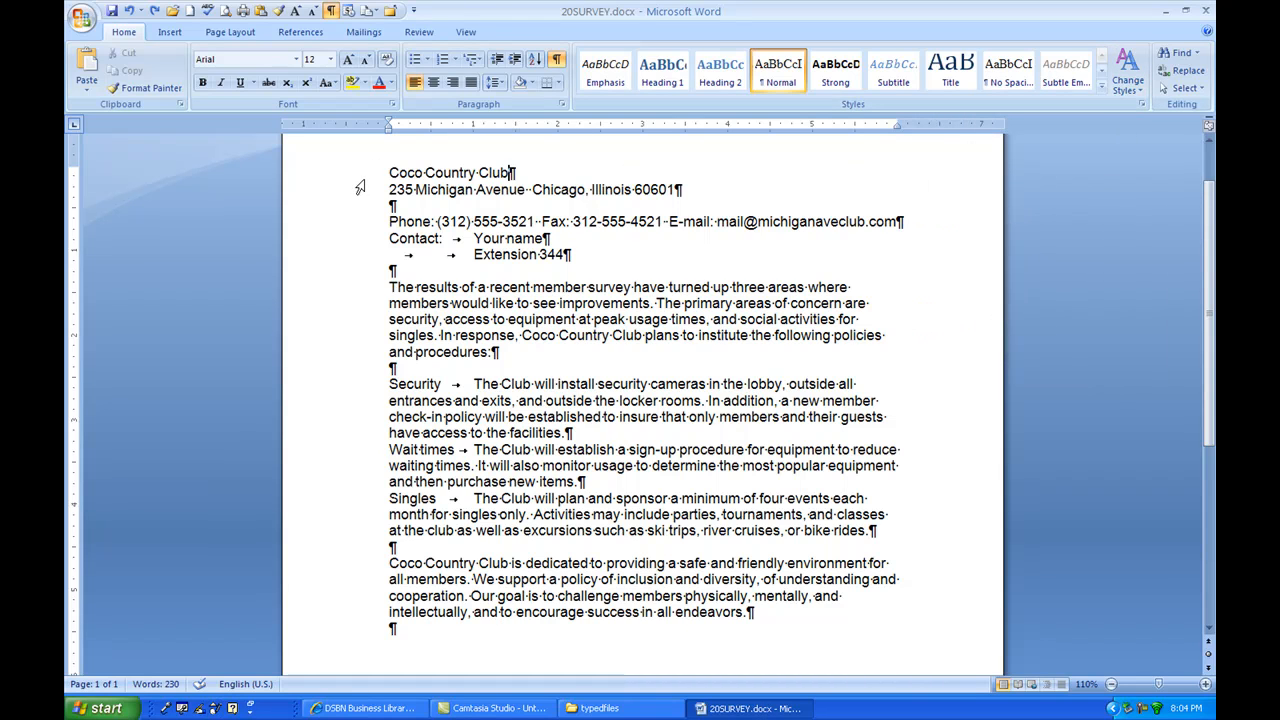
# Step: Apply the Title style to the club name and address lines, and the Emphasis style to the phone and contact lines
pyautogui.moveTo(360, 178); pyautogui.dragTo(360, 192)
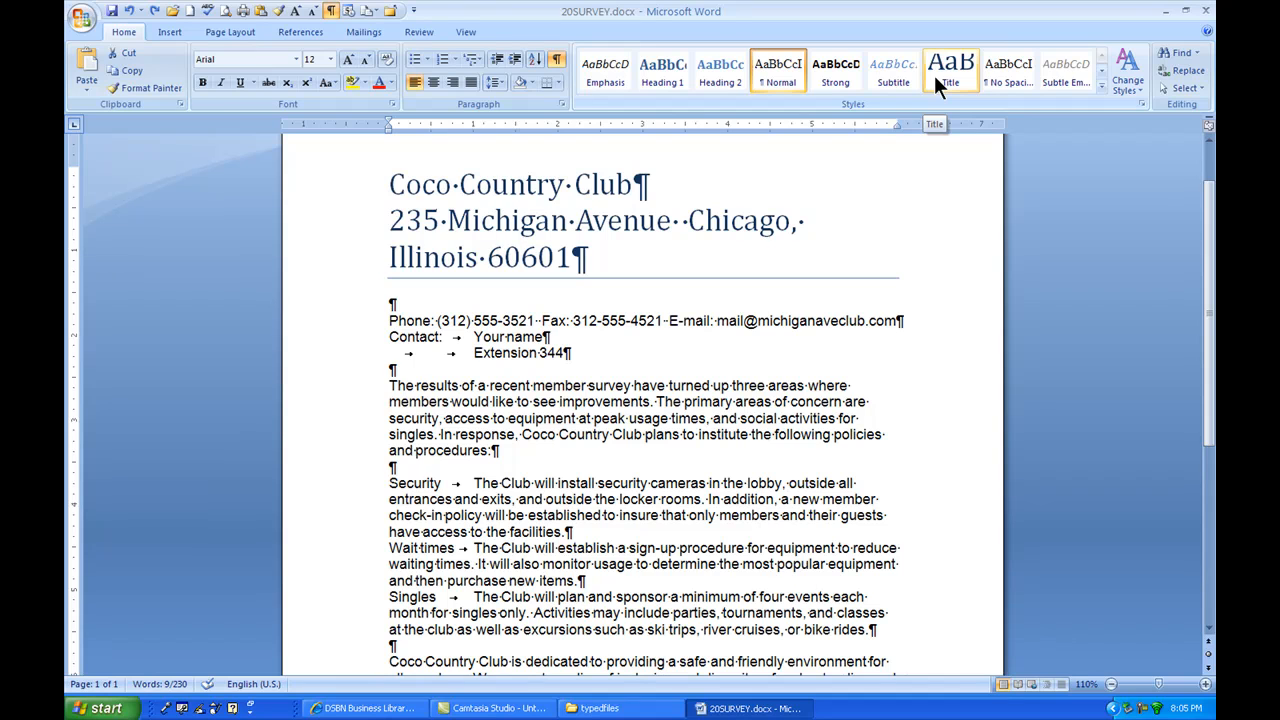
pyautogui.click(934, 75)
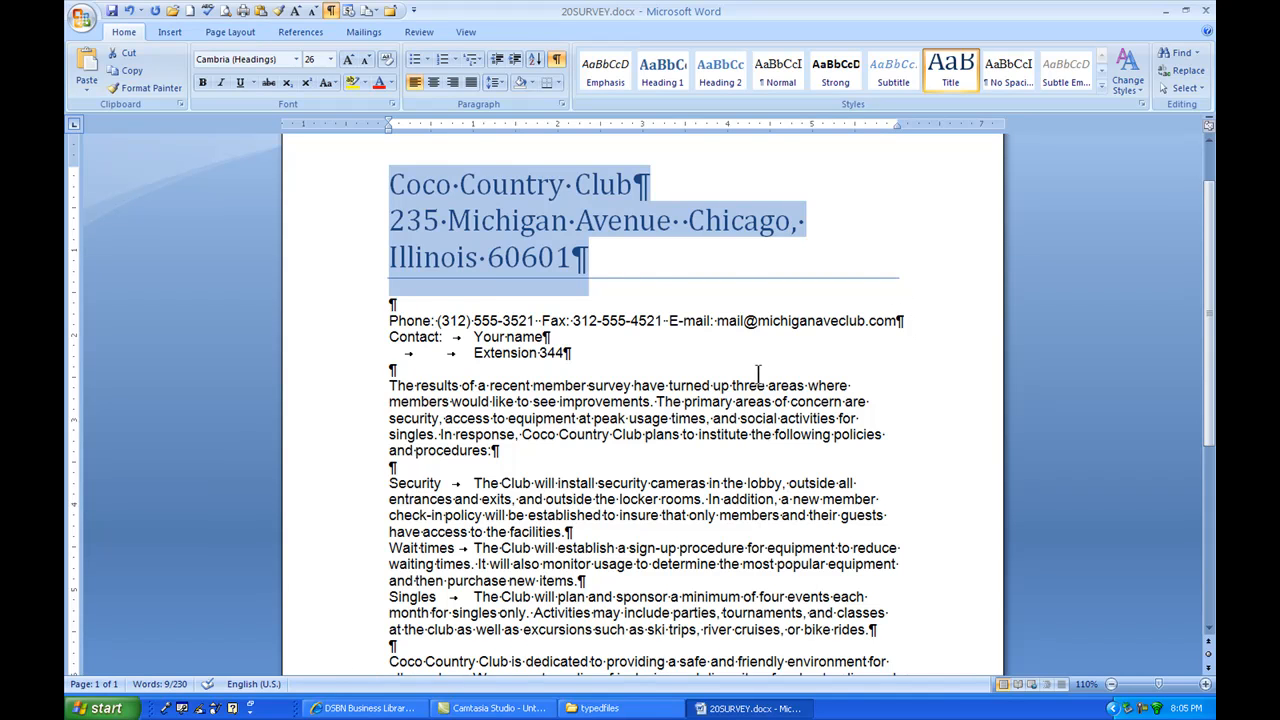
pyautogui.scroll(-1, 760, 372)
pyautogui.moveTo(362, 277); pyautogui.dragTo(364, 311)
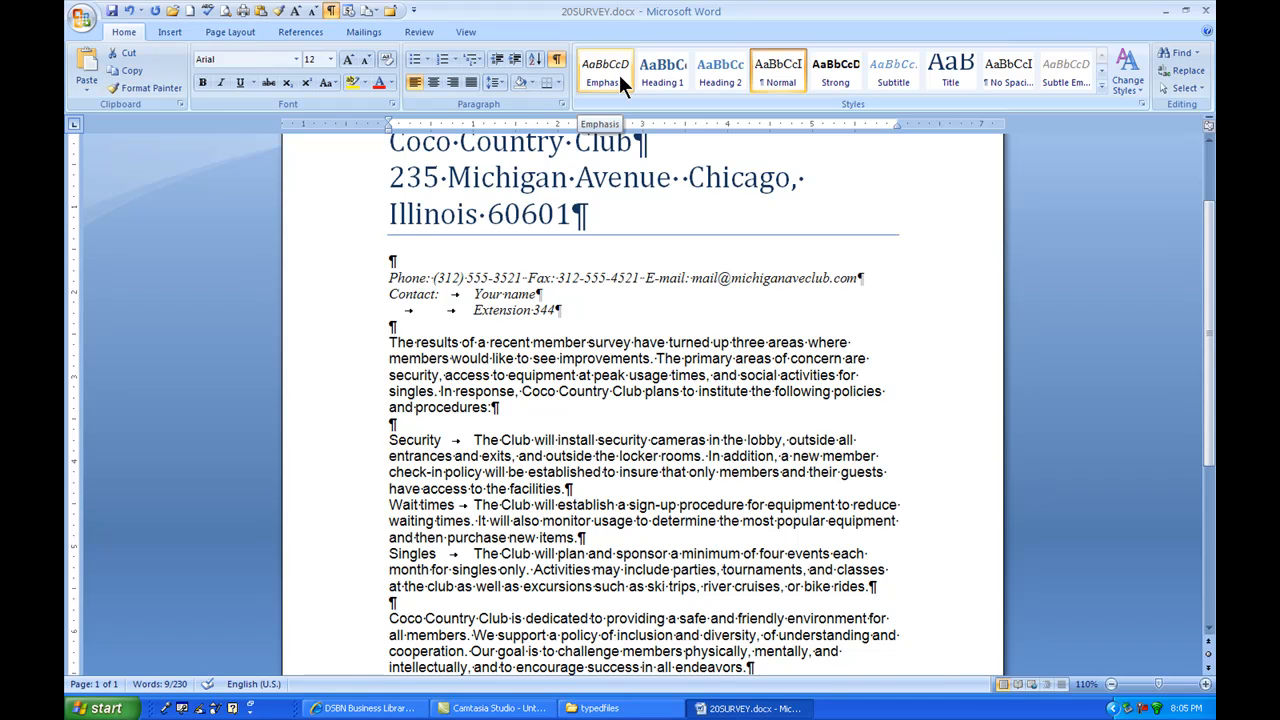
pyautogui.click(620, 74)
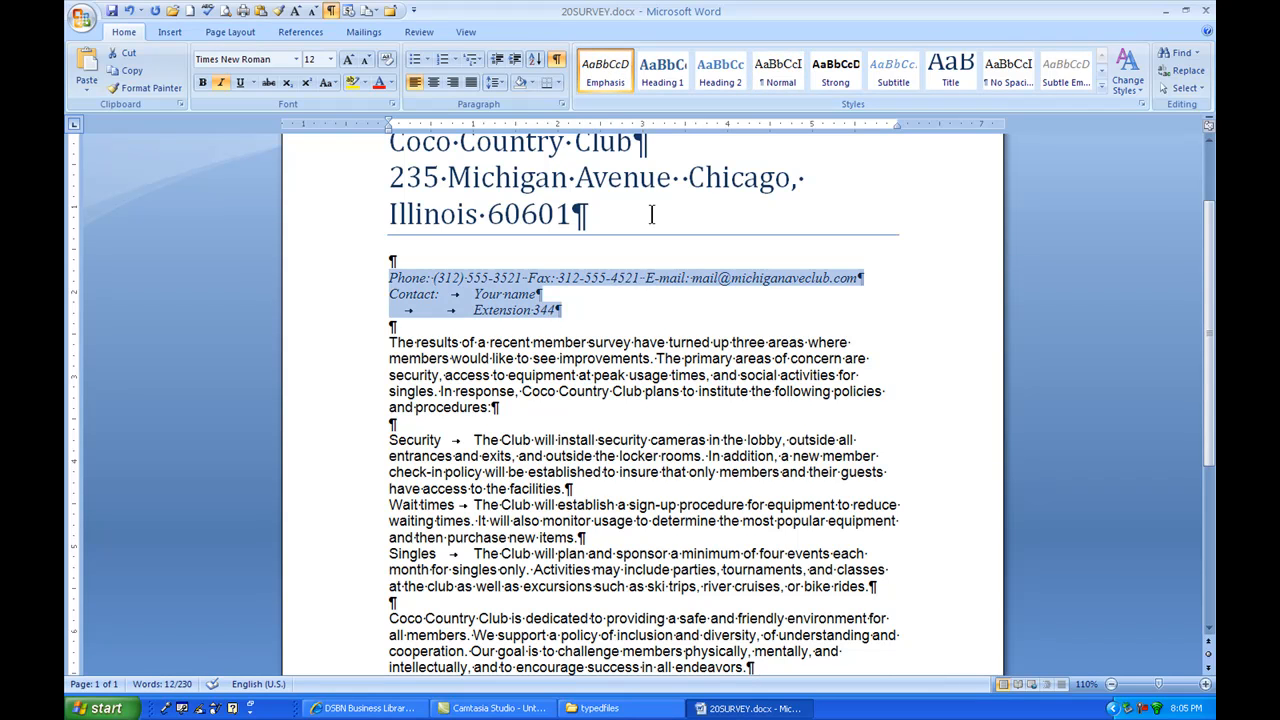
# Step: Select the paragraph about the survey results and preview the Intense Emphasis style on it without applying it
pyautogui.scroll(-1, 657, 262)
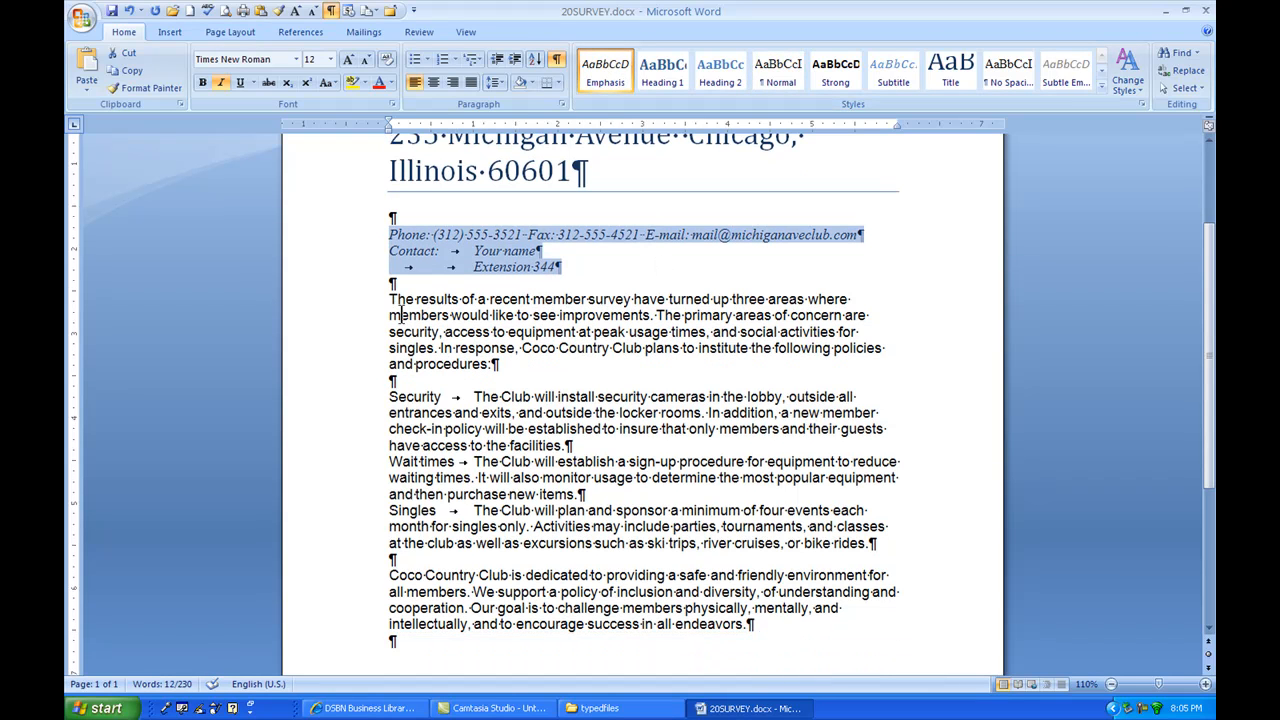
pyautogui.moveTo(391, 301); pyautogui.dragTo(500, 364)
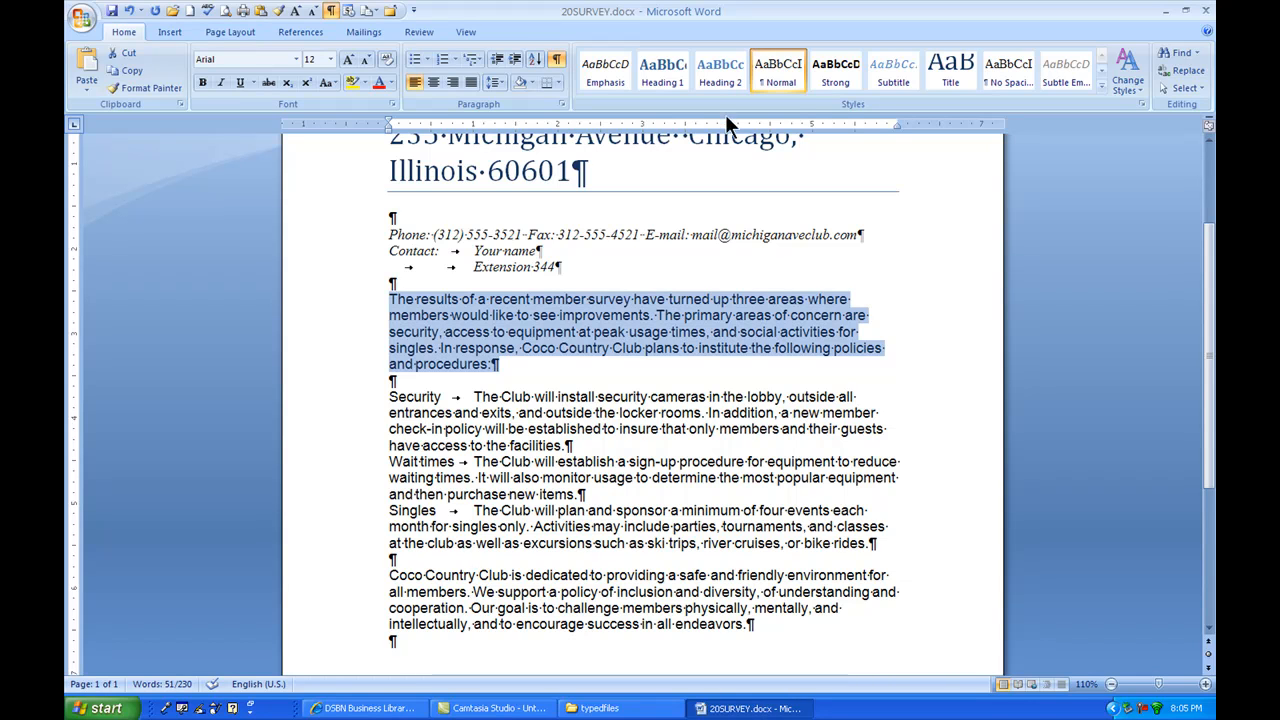
pyautogui.click(1103, 85)
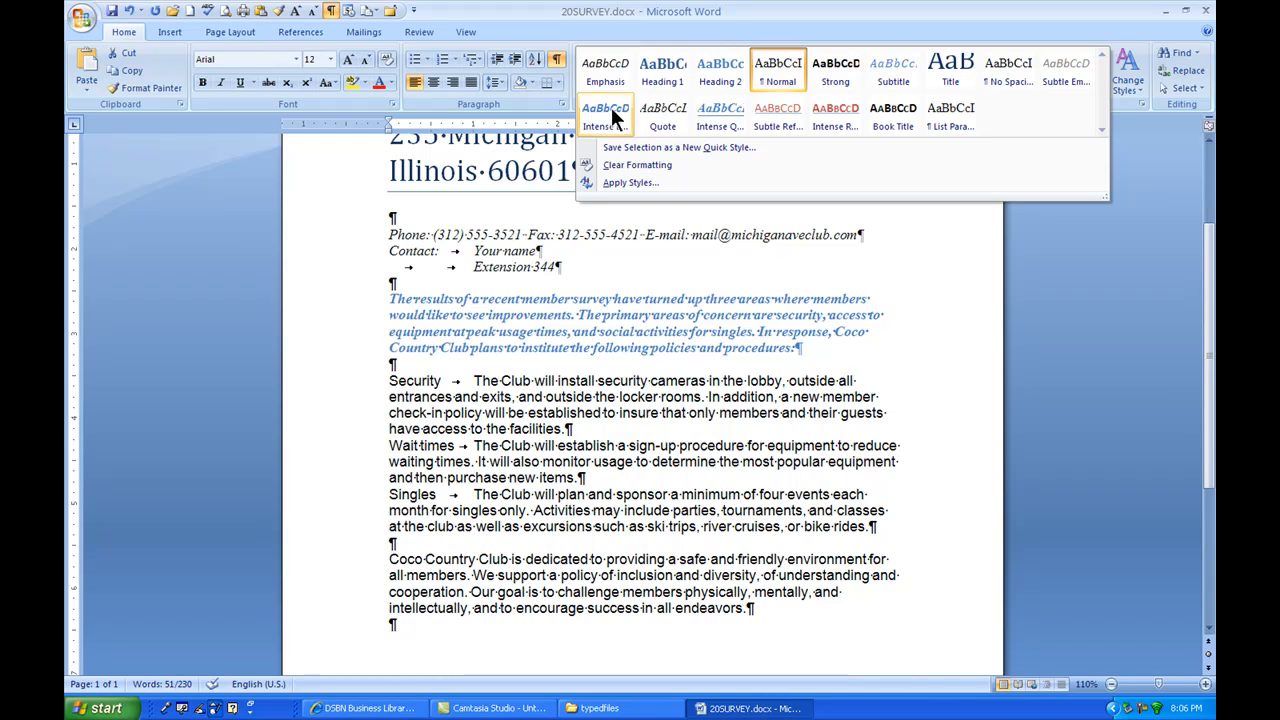
pyautogui.click(491, 425)
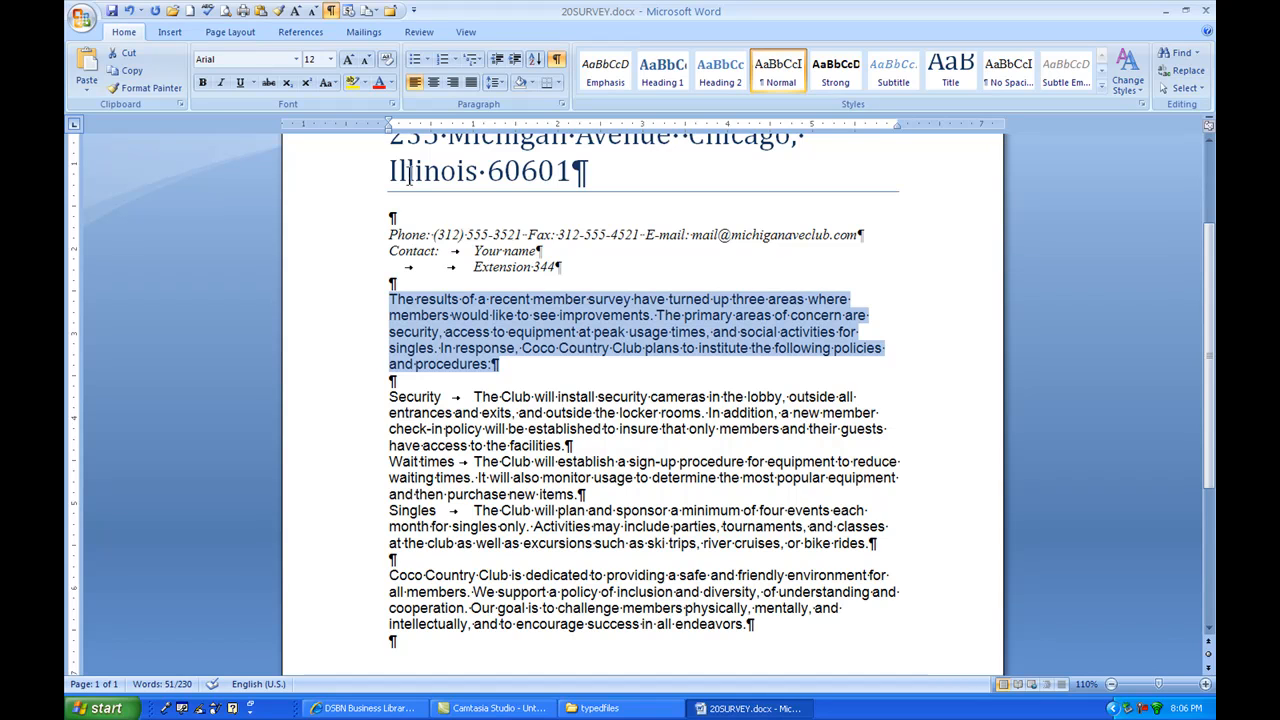
# Step: Indent the survey results paragraph 0.5" on the left and right, and justify its text
pyautogui.moveTo(386, 128); pyautogui.dragTo(430, 130)
pyautogui.moveTo(896, 124); pyautogui.dragTo(854, 134)
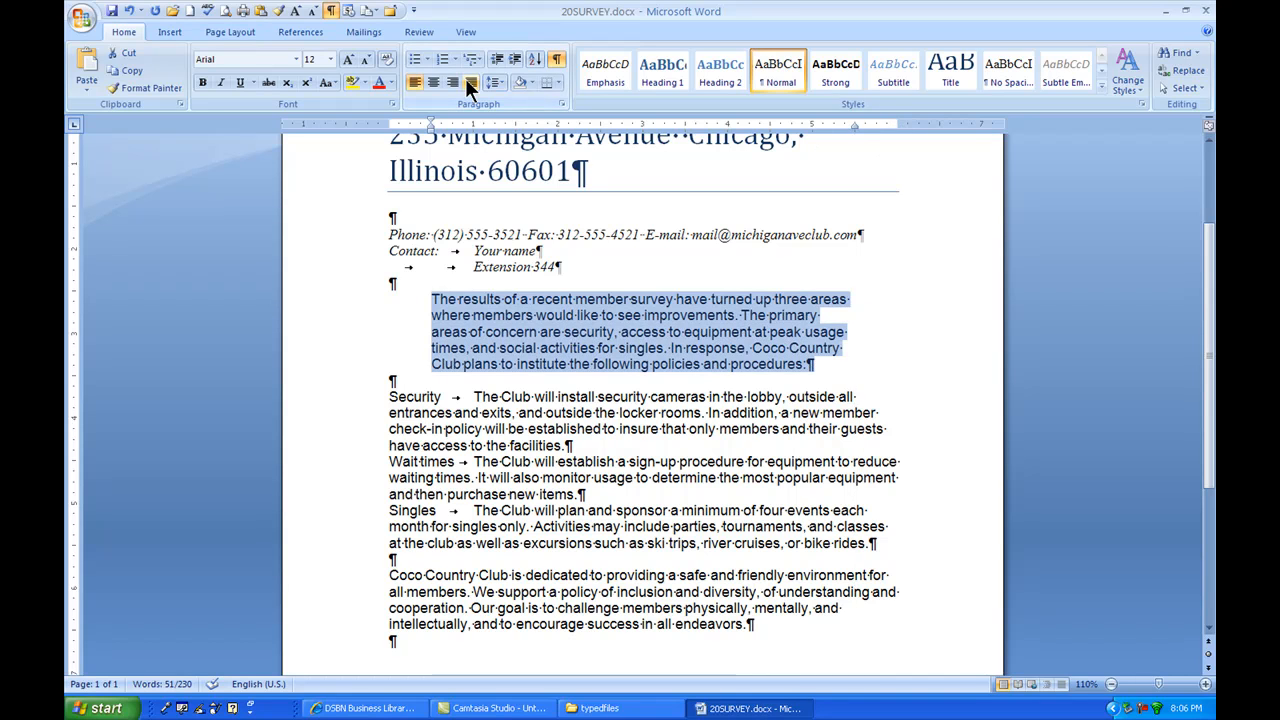
pyautogui.click(467, 79)
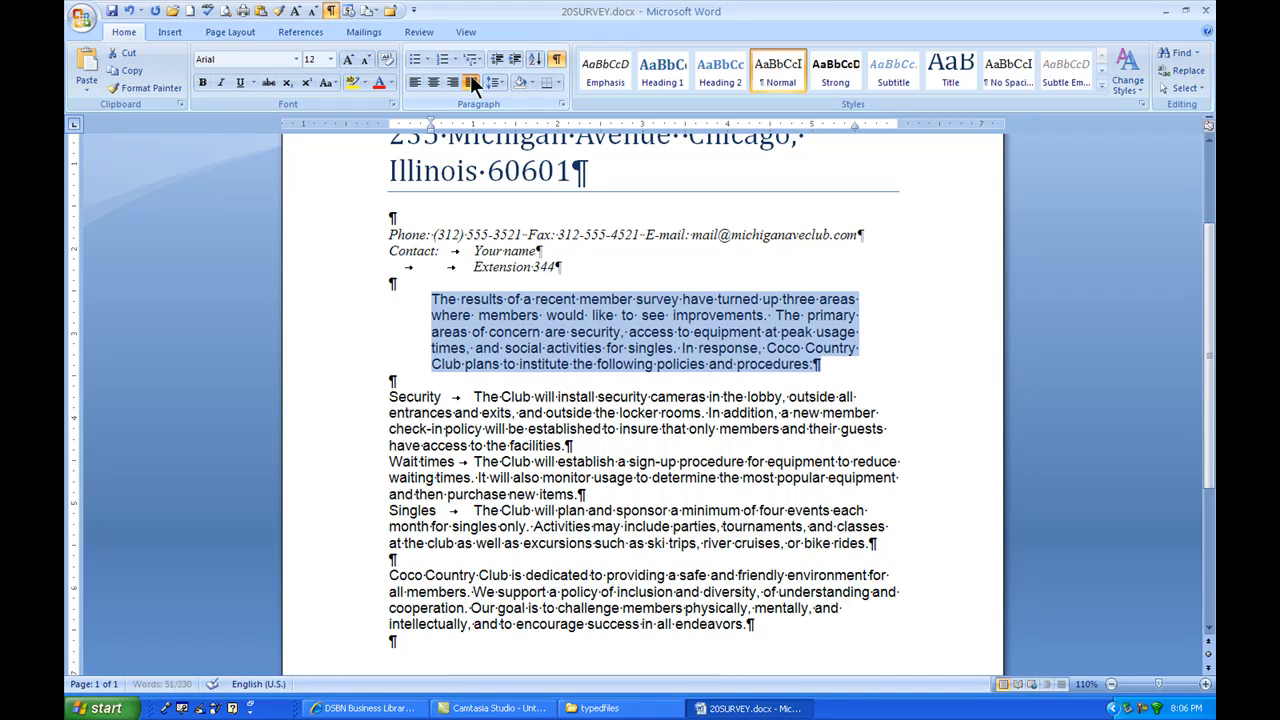
# Step: Set the survey results paragraph's line spacing to 1.5 lines
pyautogui.click(562, 104)
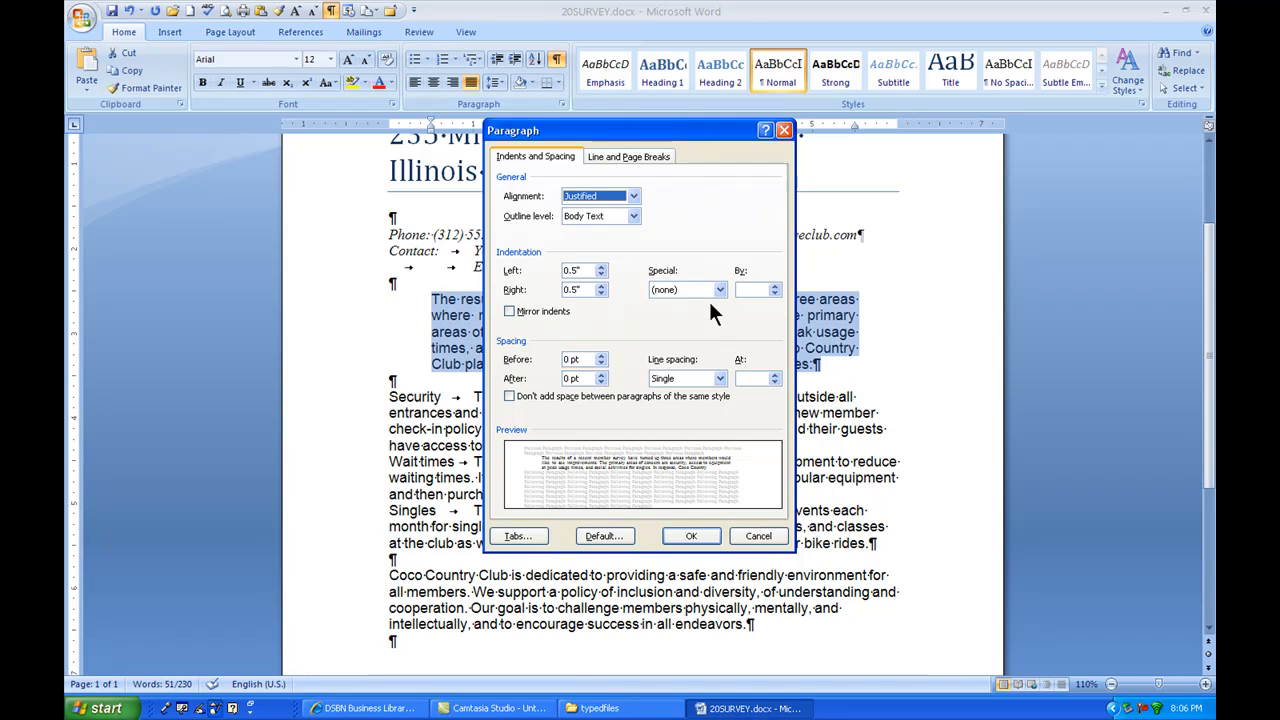
pyautogui.click(718, 377)
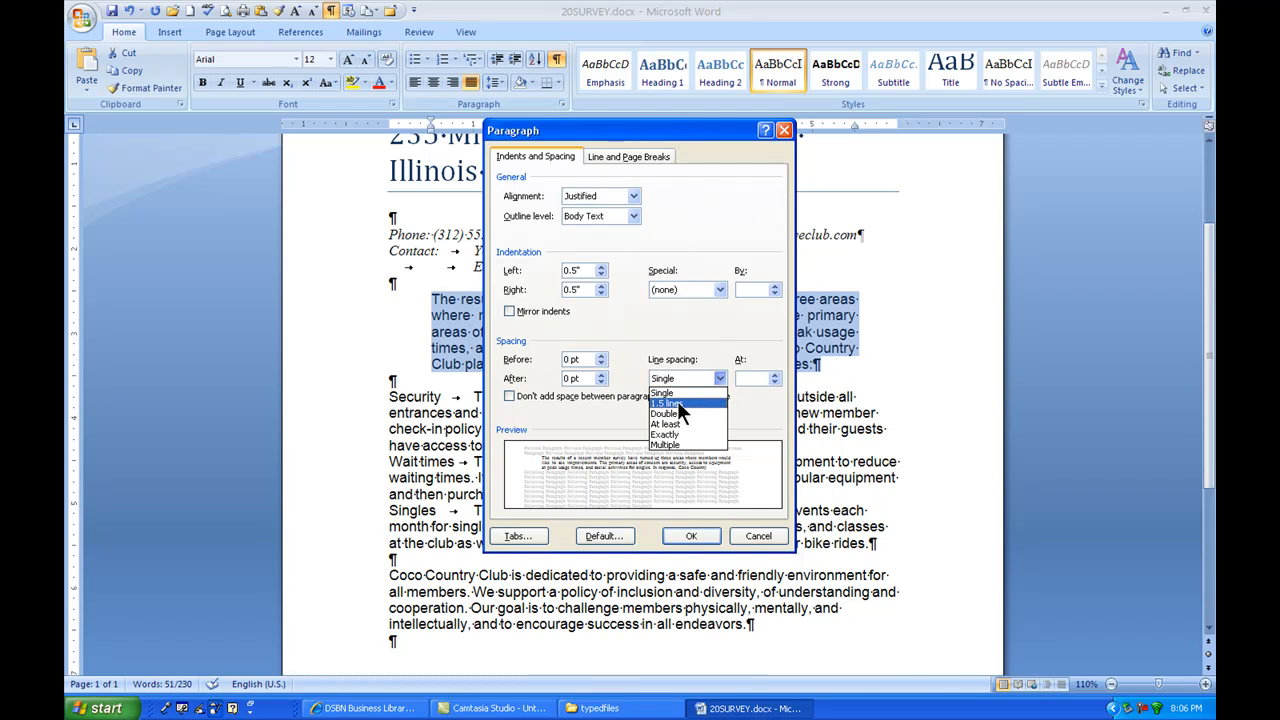
pyautogui.click(685, 402)
pyautogui.click(691, 536)
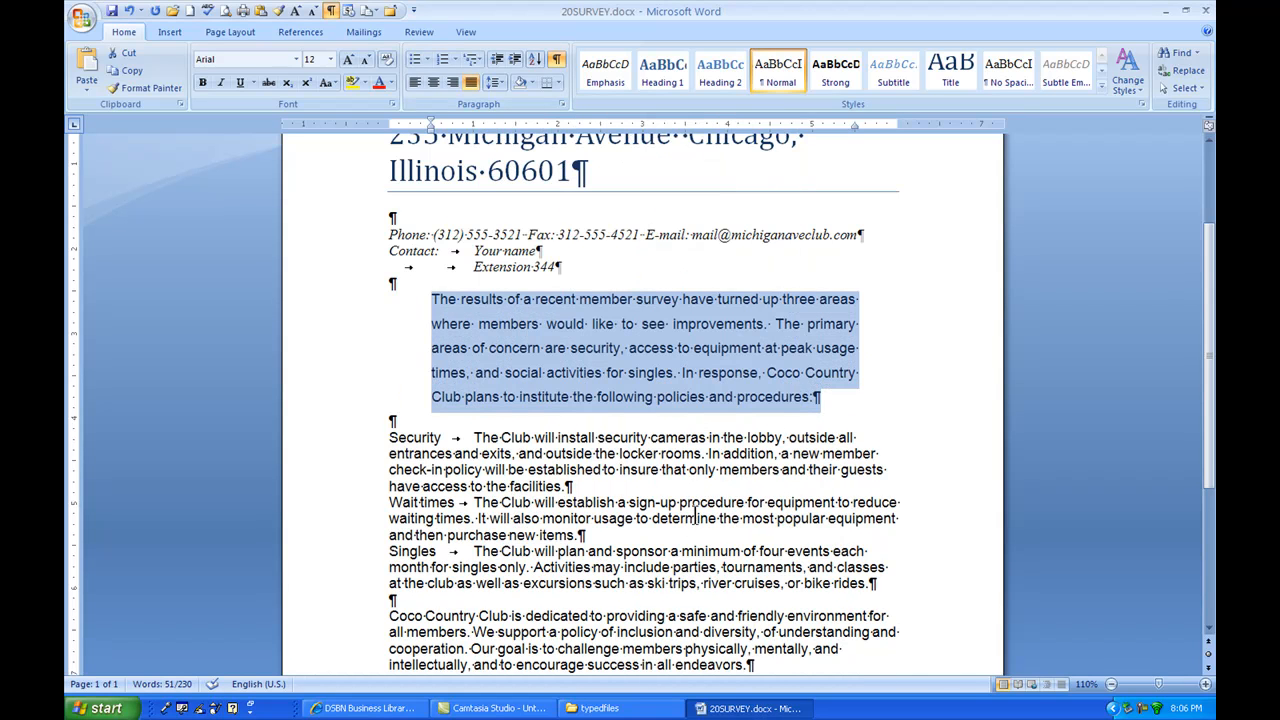
# Step: Change the survey results paragraph's font to Arial Black and make it italic
pyautogui.click(290, 59)
pyautogui.click(295, 59)
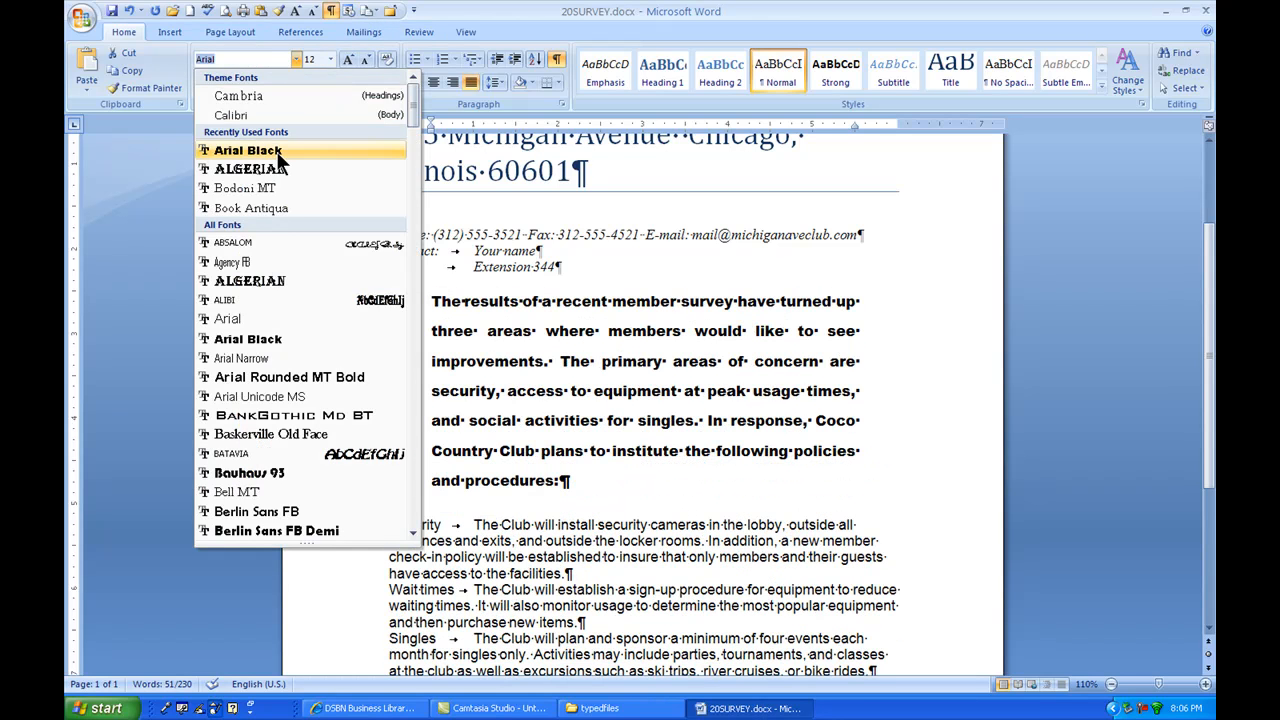
pyautogui.click(280, 151)
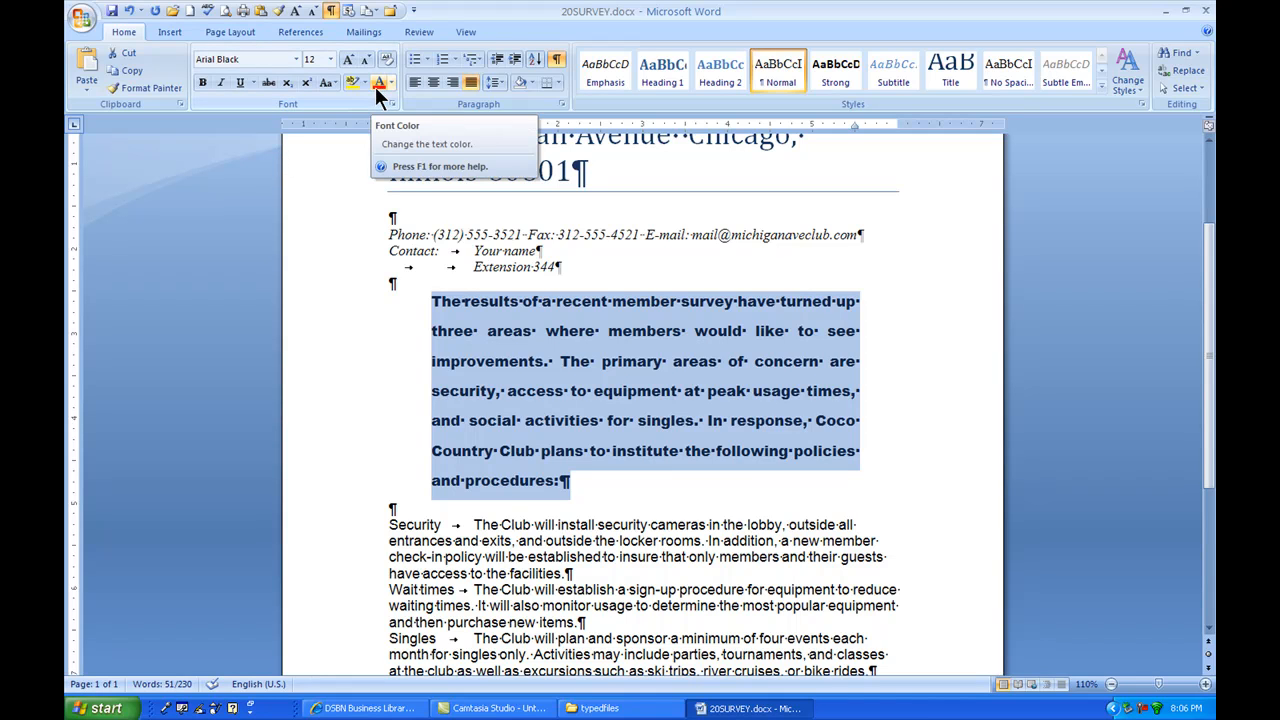
pyautogui.click(221, 82)
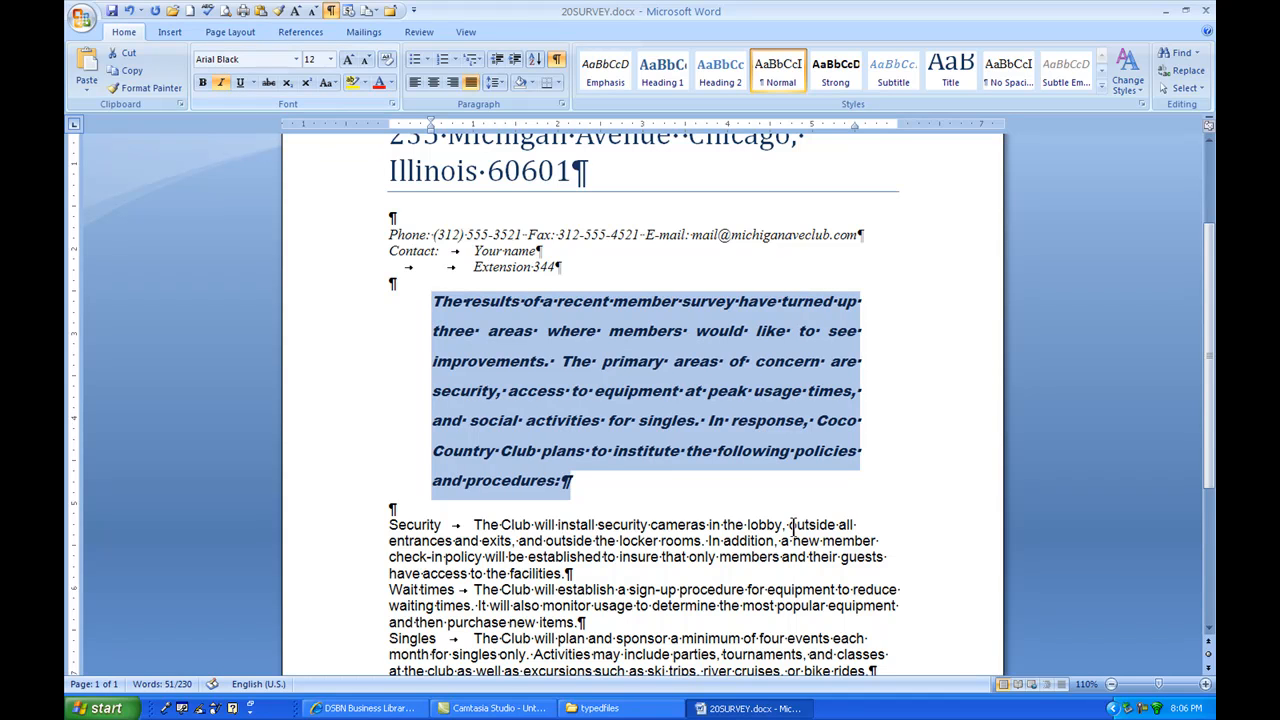
pyautogui.click(658, 378)
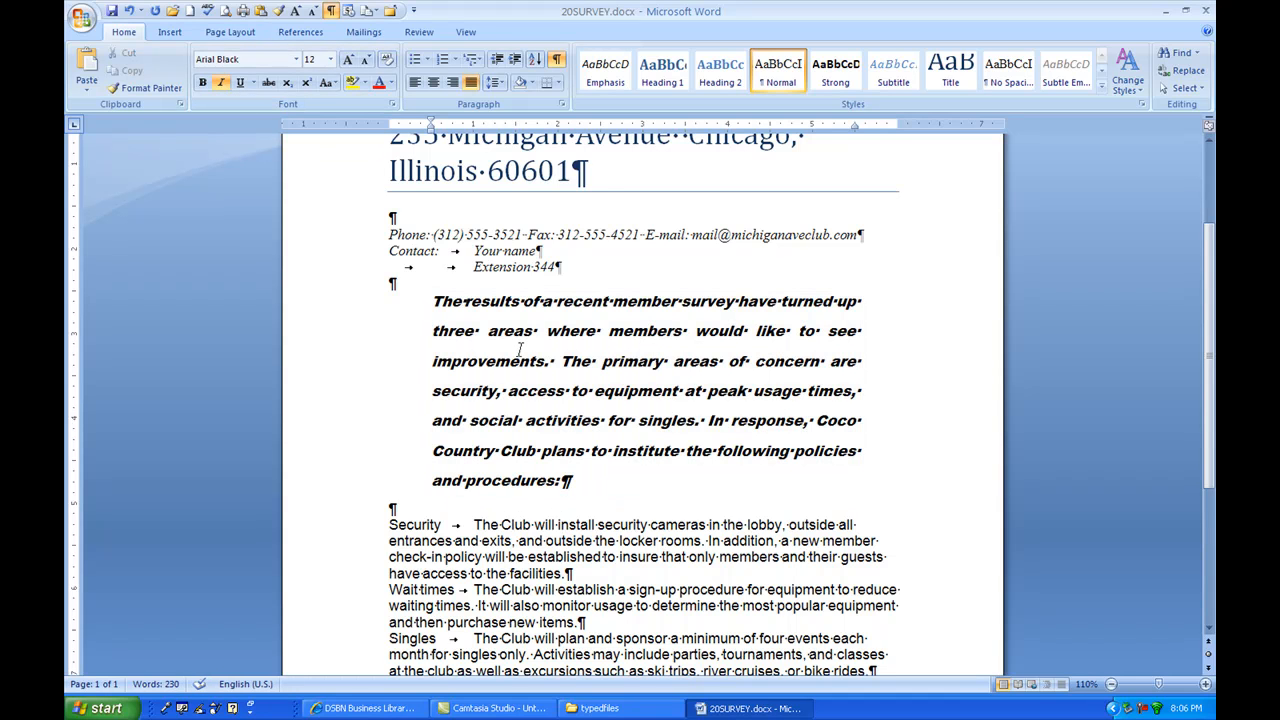
# Step: Change the font of the survey results paragraph to Book Antiqua
pyautogui.moveTo(424, 297); pyautogui.dragTo(688, 484)
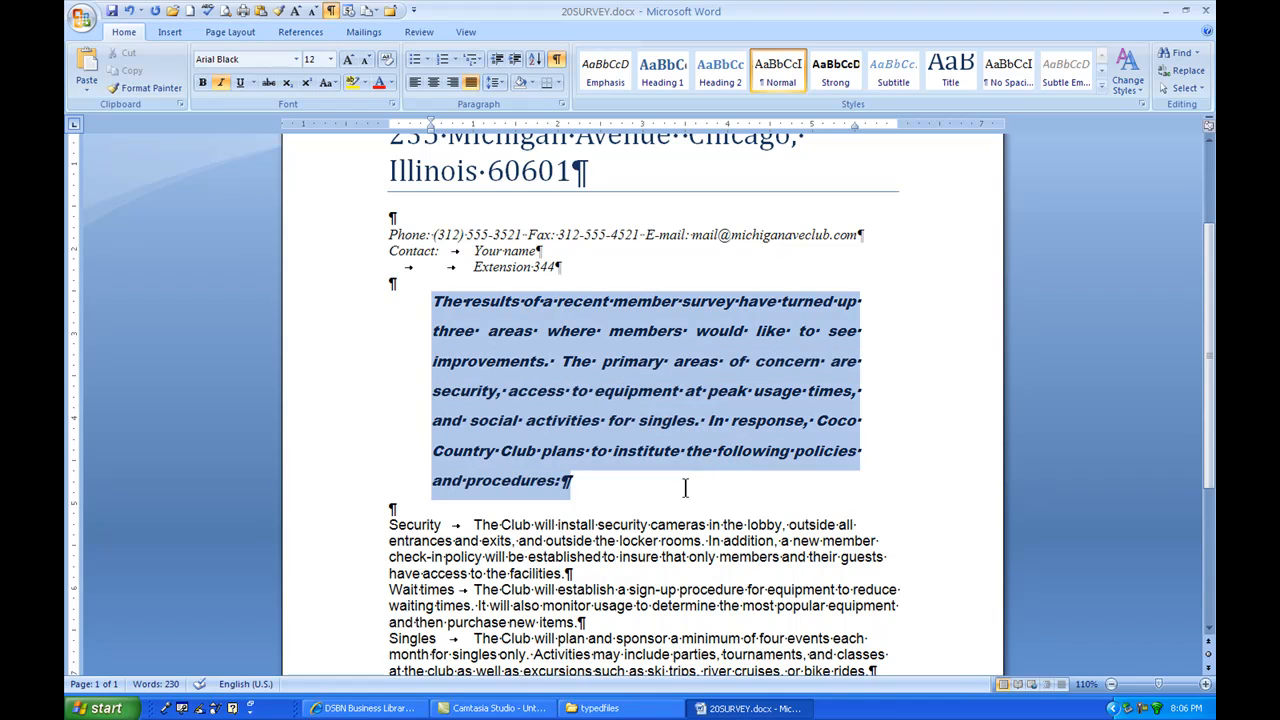
pyautogui.click(296, 59)
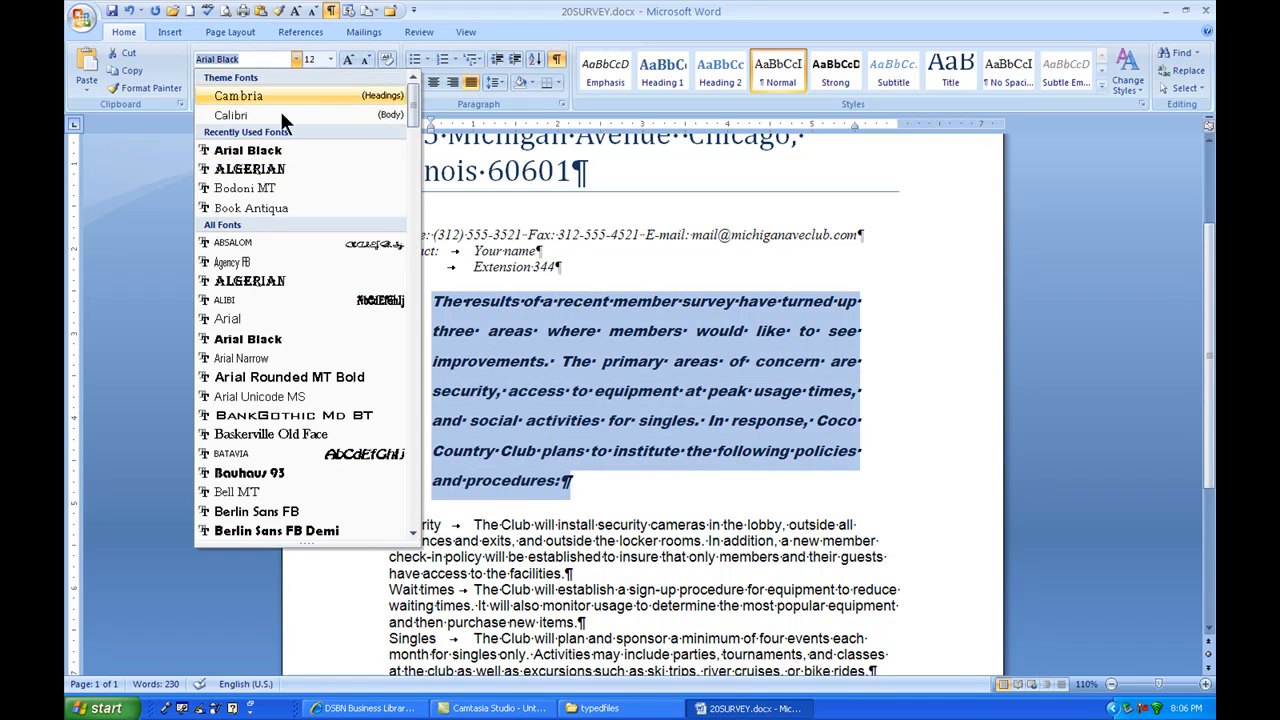
pyautogui.click(258, 207)
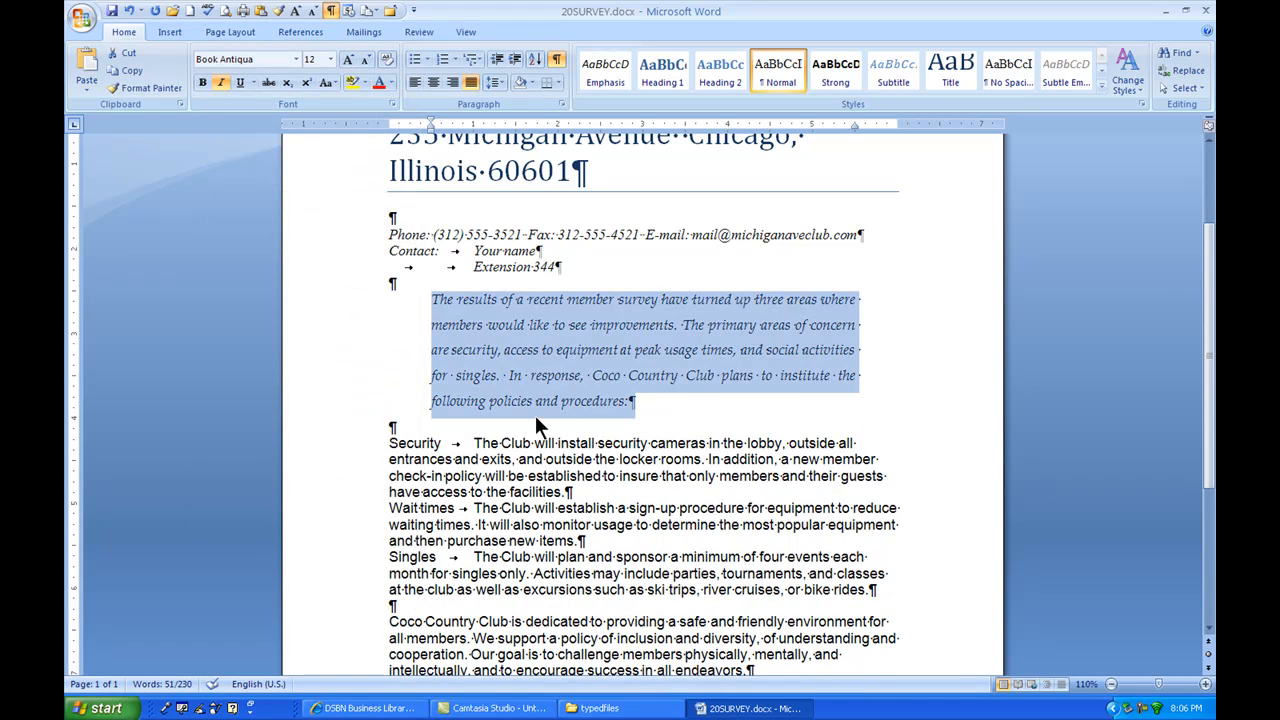
pyautogui.click(690, 370)
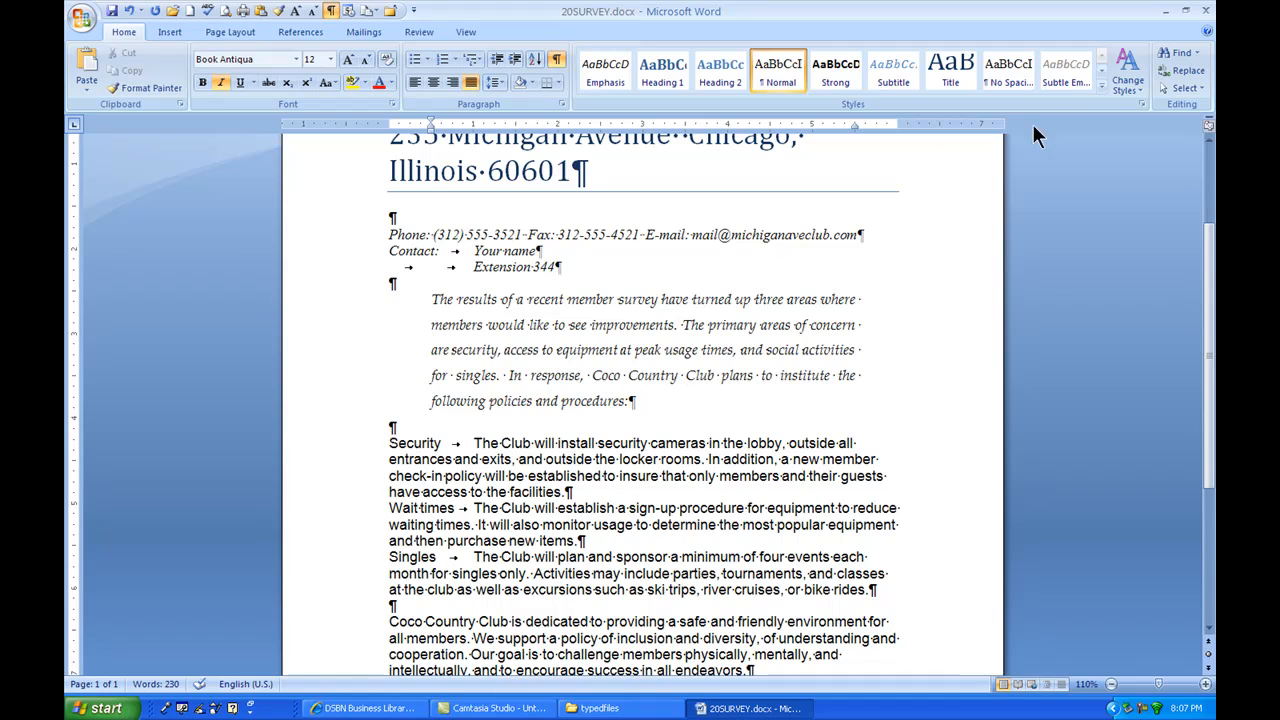
# Step: Save the survey results paragraph's formatting as a new quick style named indyital
pyautogui.click(1102, 85)
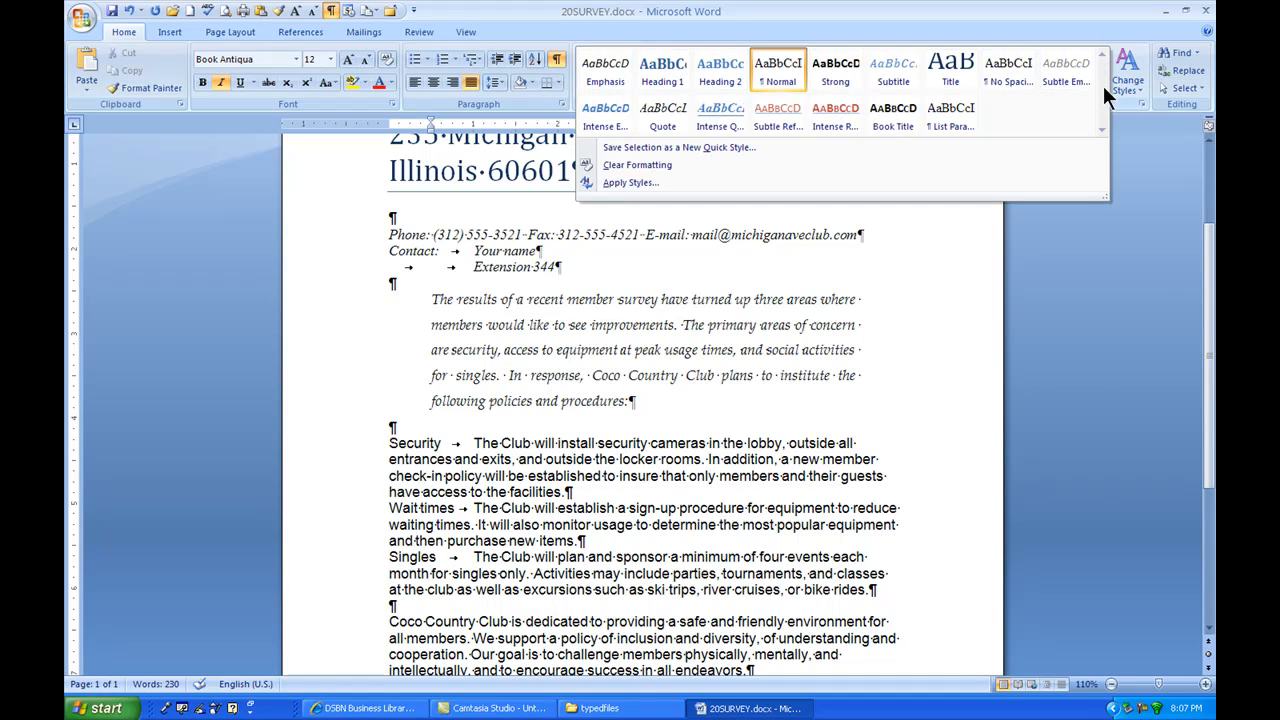
pyautogui.click(652, 149)
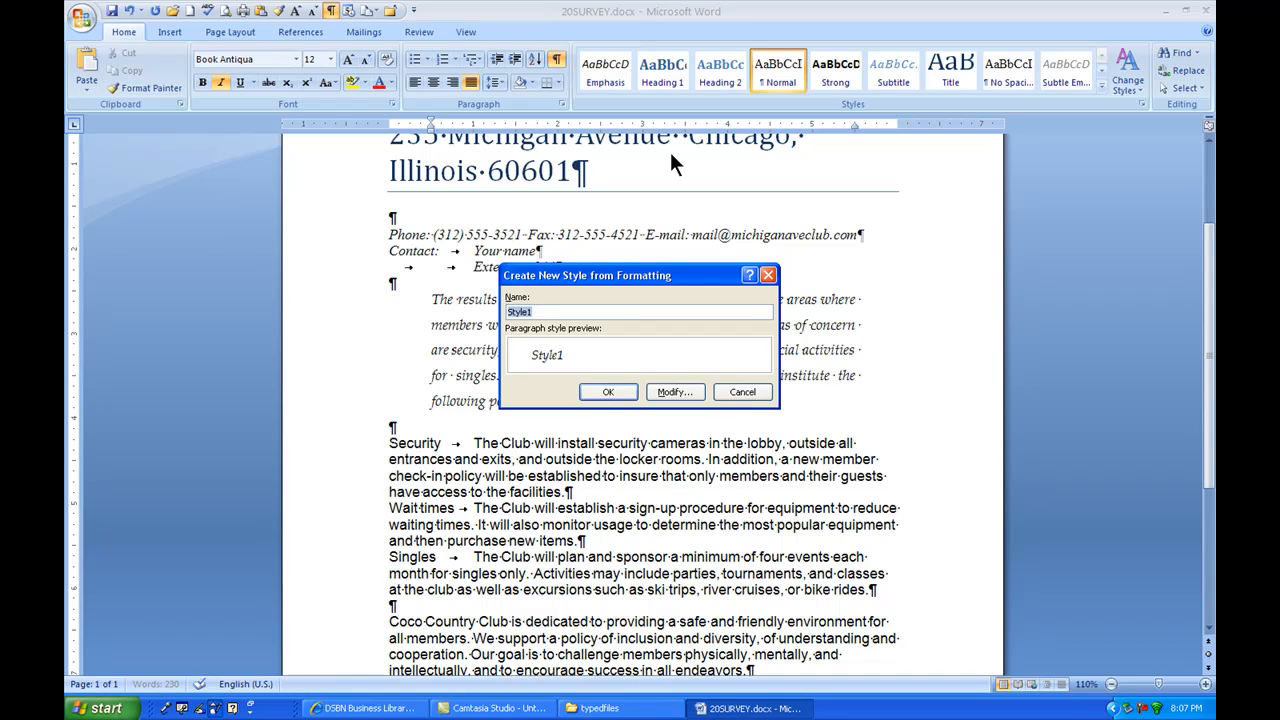
pyautogui.write('i')
pyautogui.write('ndyital')
pyautogui.click(617, 388)
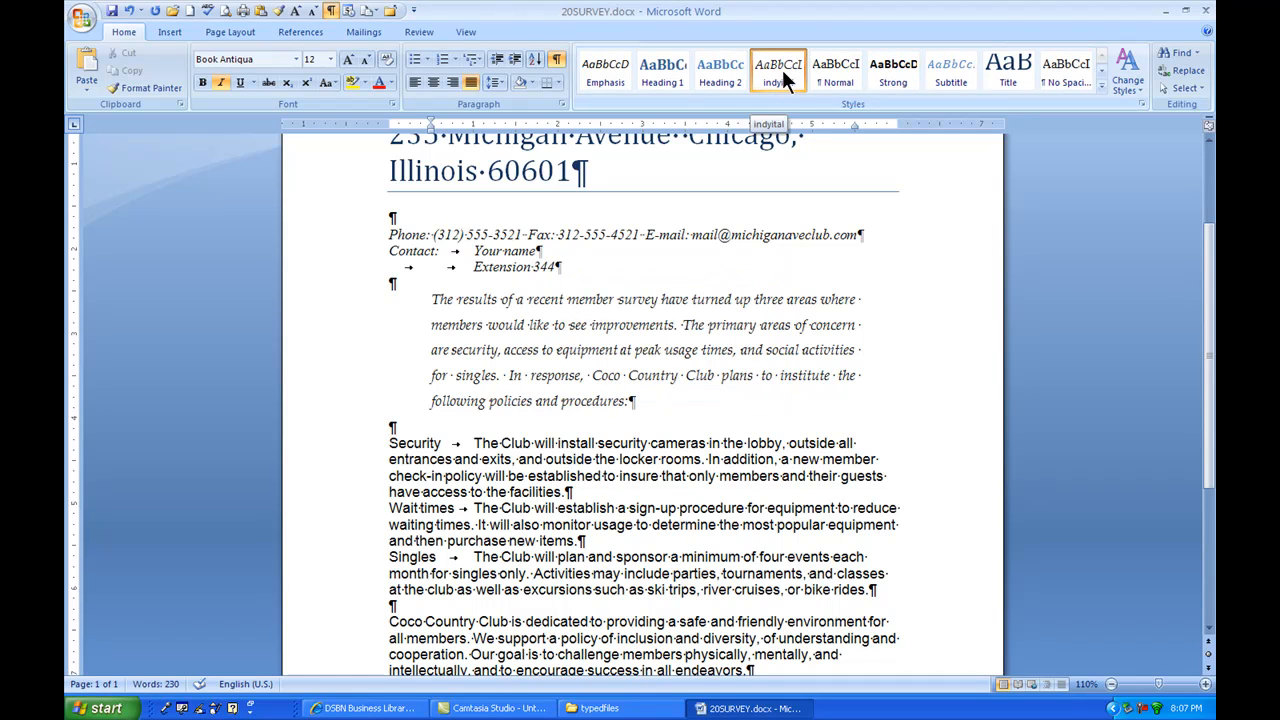
# Step: Apply the indyital quick style to the closing paragraph about Coco Country Club providing a safe and friendly environment
pyautogui.scroll(-1, 783, 85)
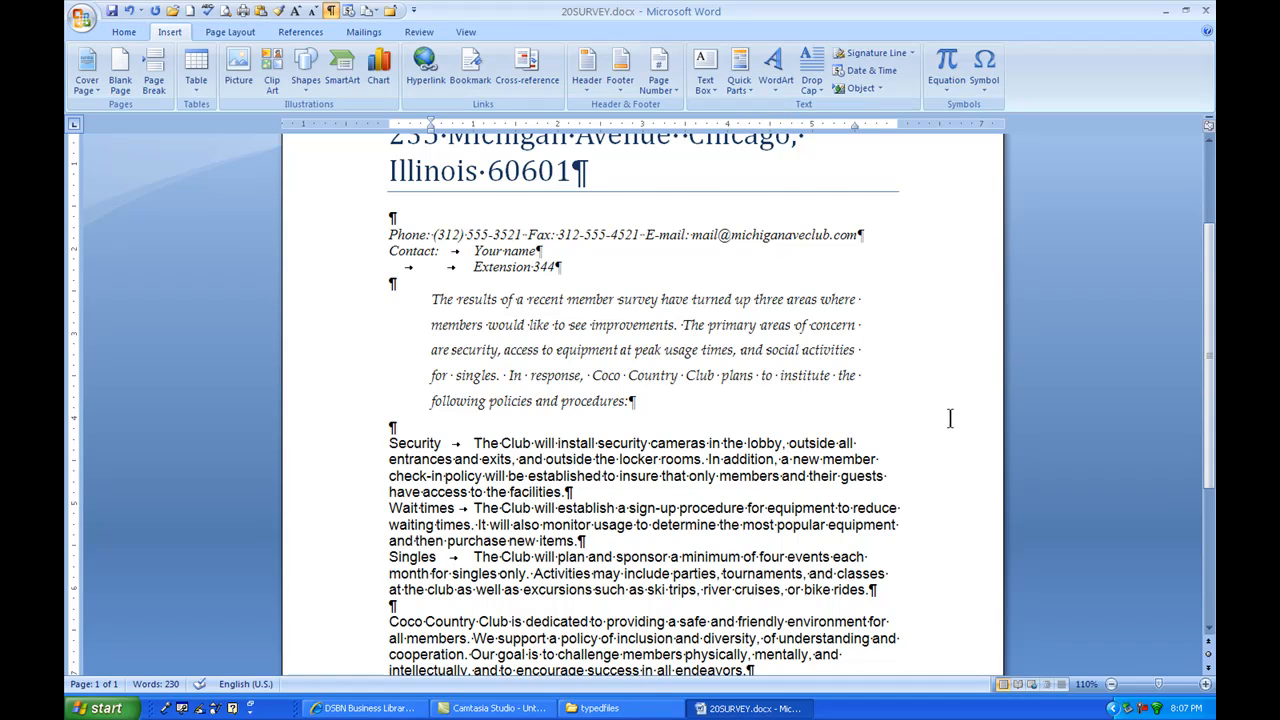
pyautogui.scroll(-2, 946, 420)
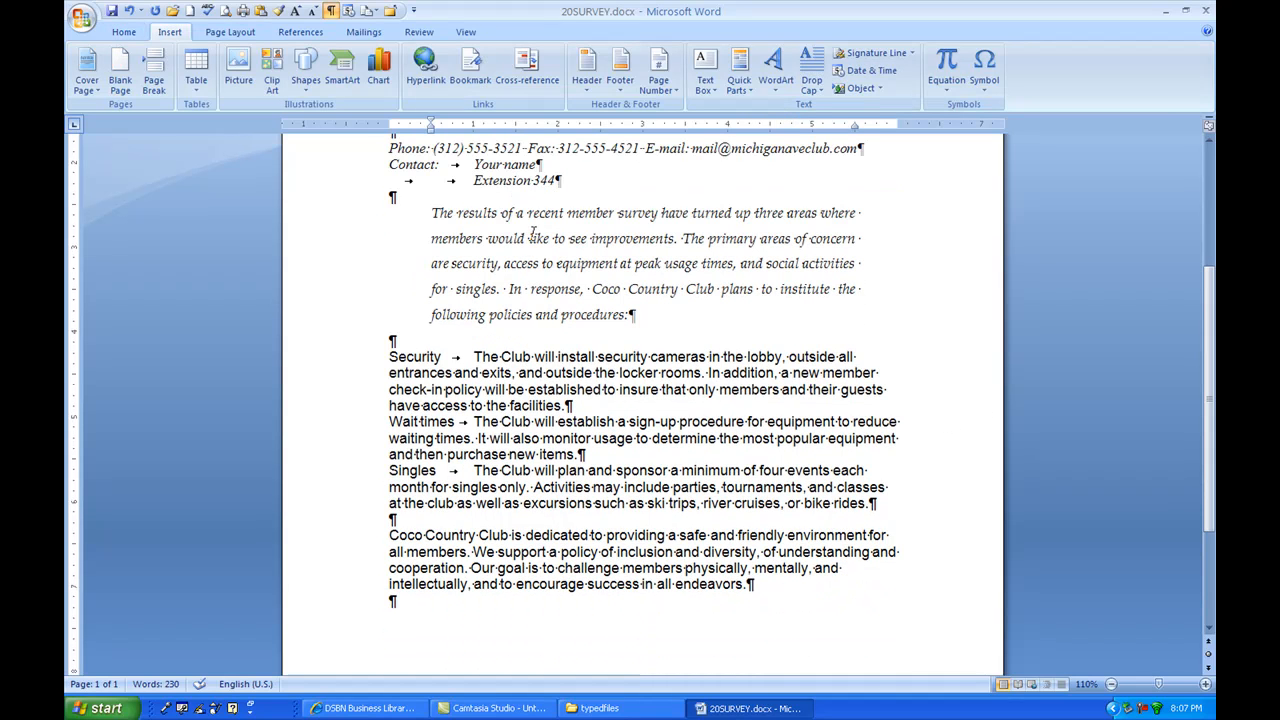
pyautogui.click(127, 31)
pyautogui.click(581, 568)
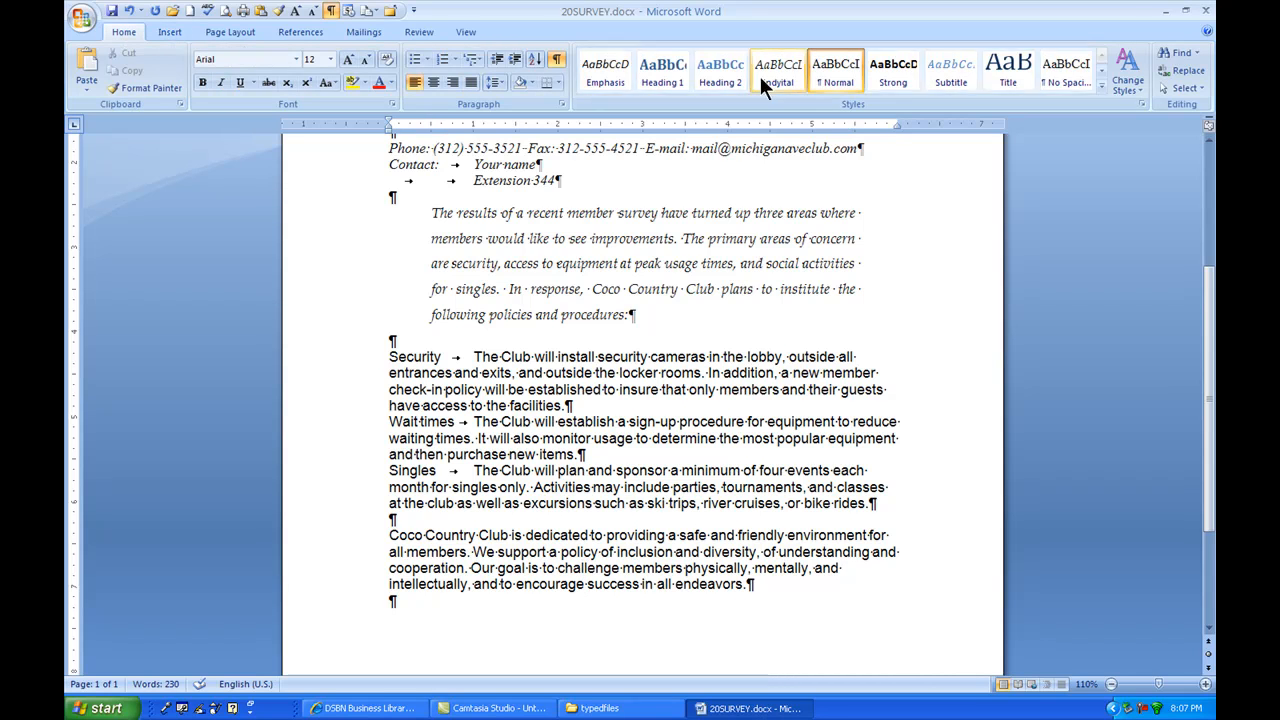
pyautogui.click(784, 68)
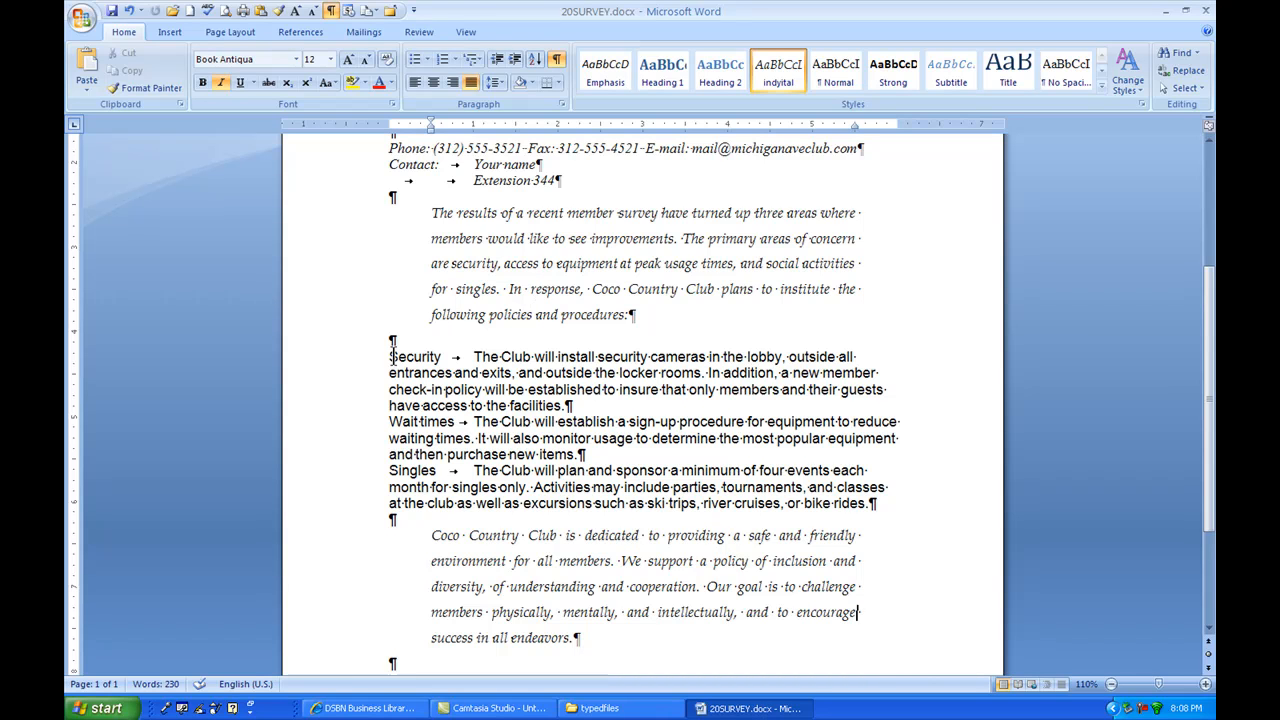
# Step: Give the Security, Wait times and Singles paragraphs a 1" hanging indent and justify their text
pyautogui.moveTo(420, 355); pyautogui.dragTo(497, 488)
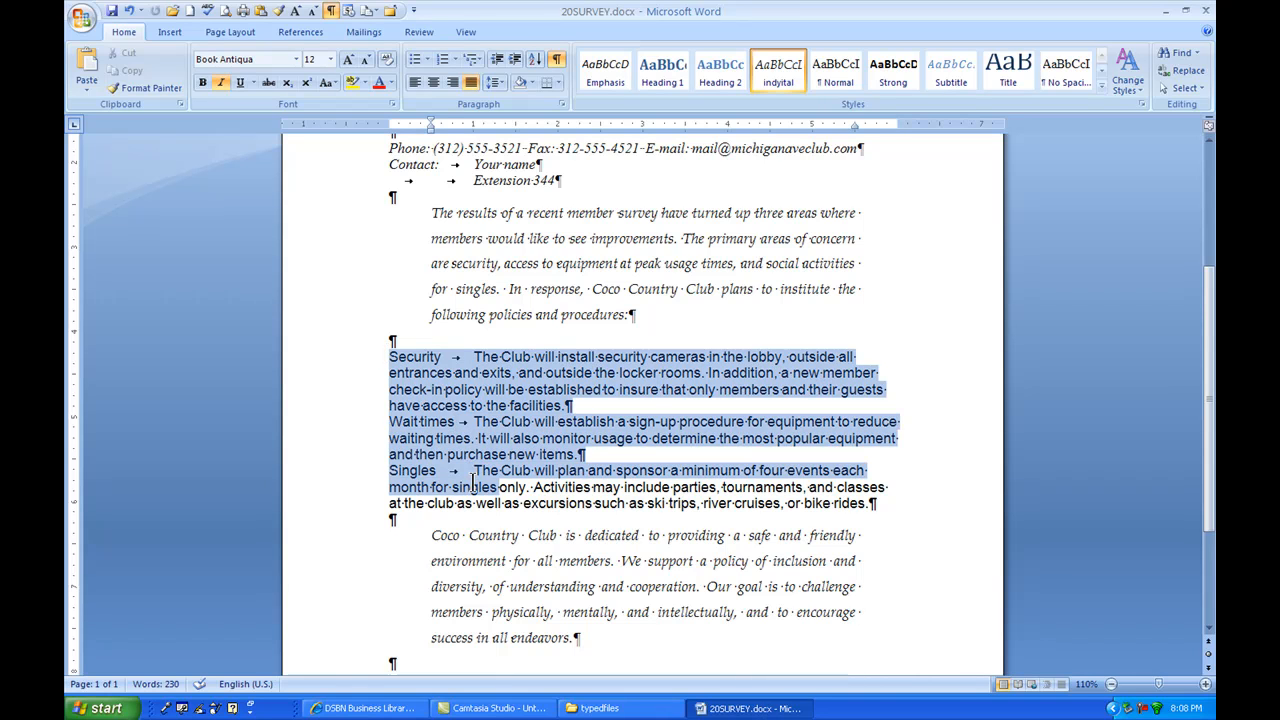
pyautogui.moveTo(390, 126); pyautogui.dragTo(472, 128)
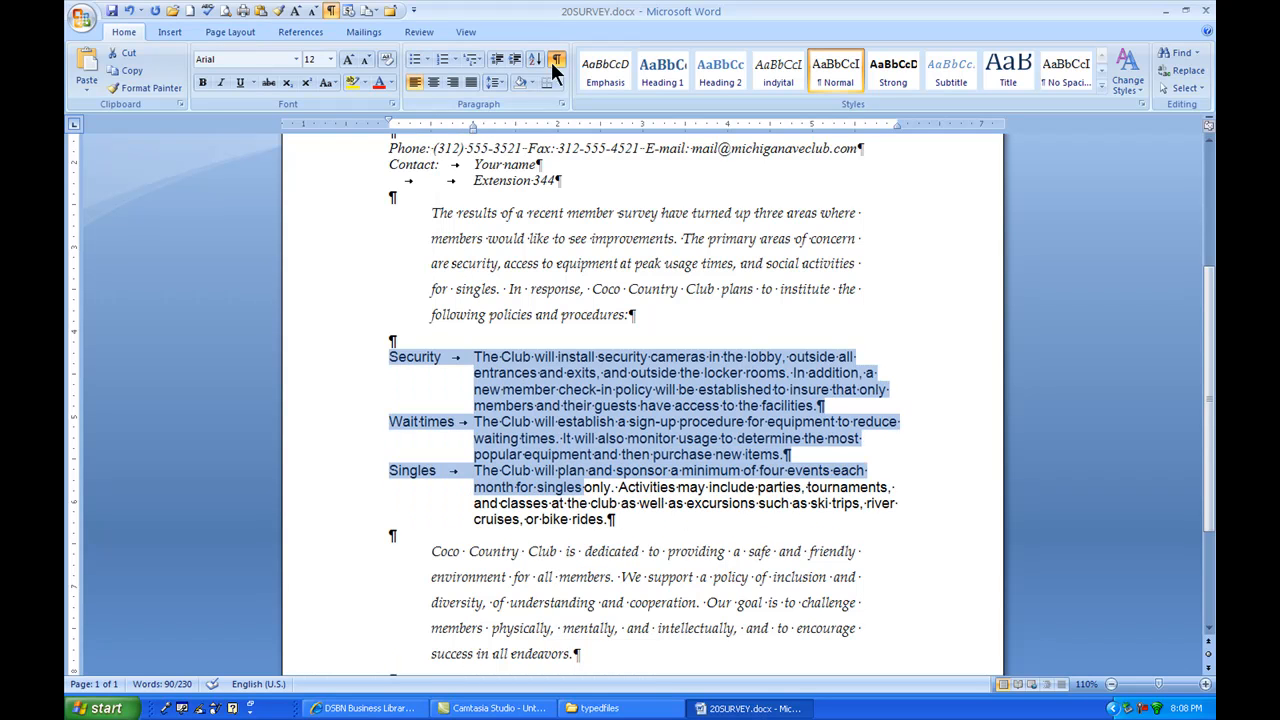
pyautogui.click(472, 81)
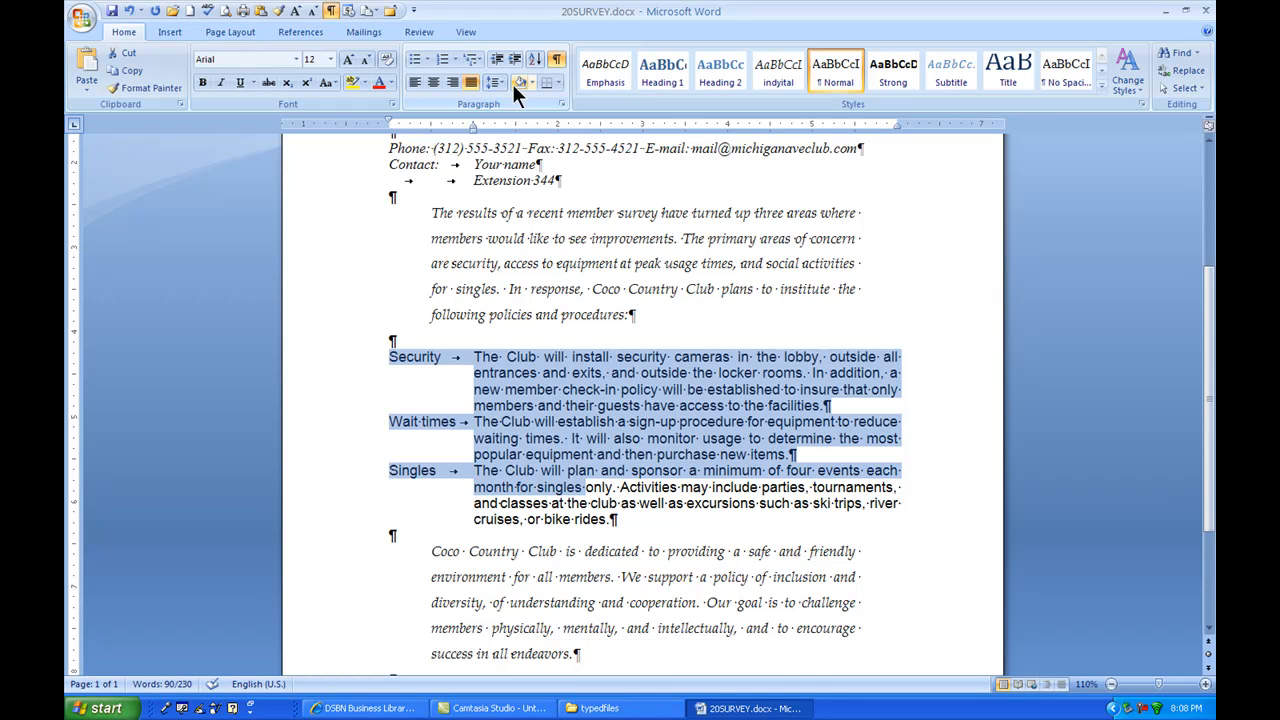
# Step: Set the Security, Wait times and Singles paragraphs to 1.15 line spacing and the Bodoni MT font
pyautogui.click(500, 82)
pyautogui.click(518, 119)
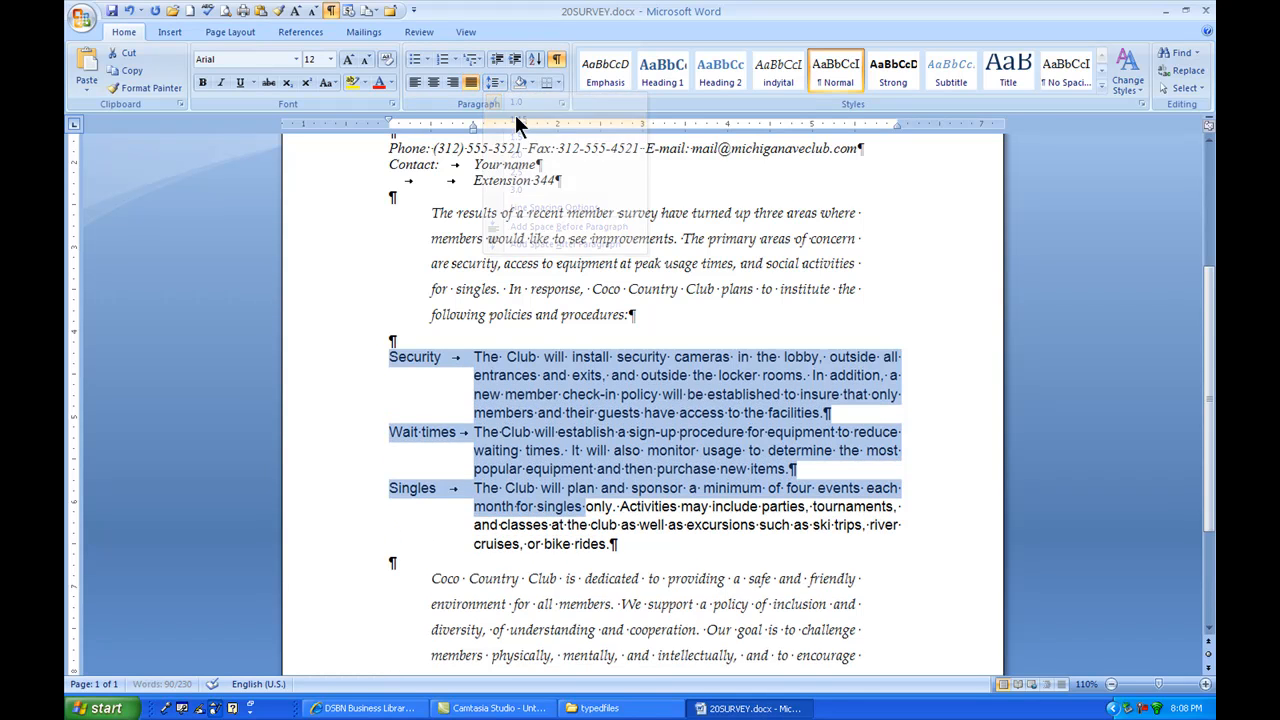
pyautogui.moveTo(616, 545); pyautogui.dragTo(384, 343)
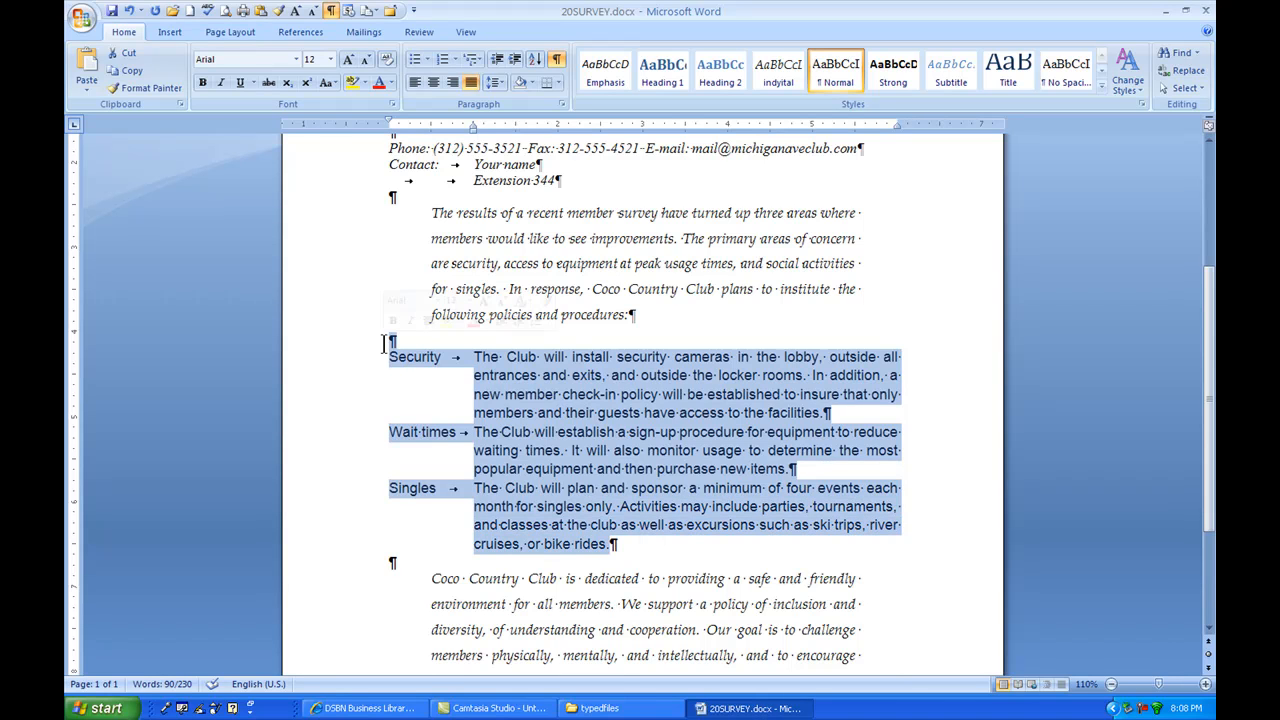
pyautogui.click(296, 60)
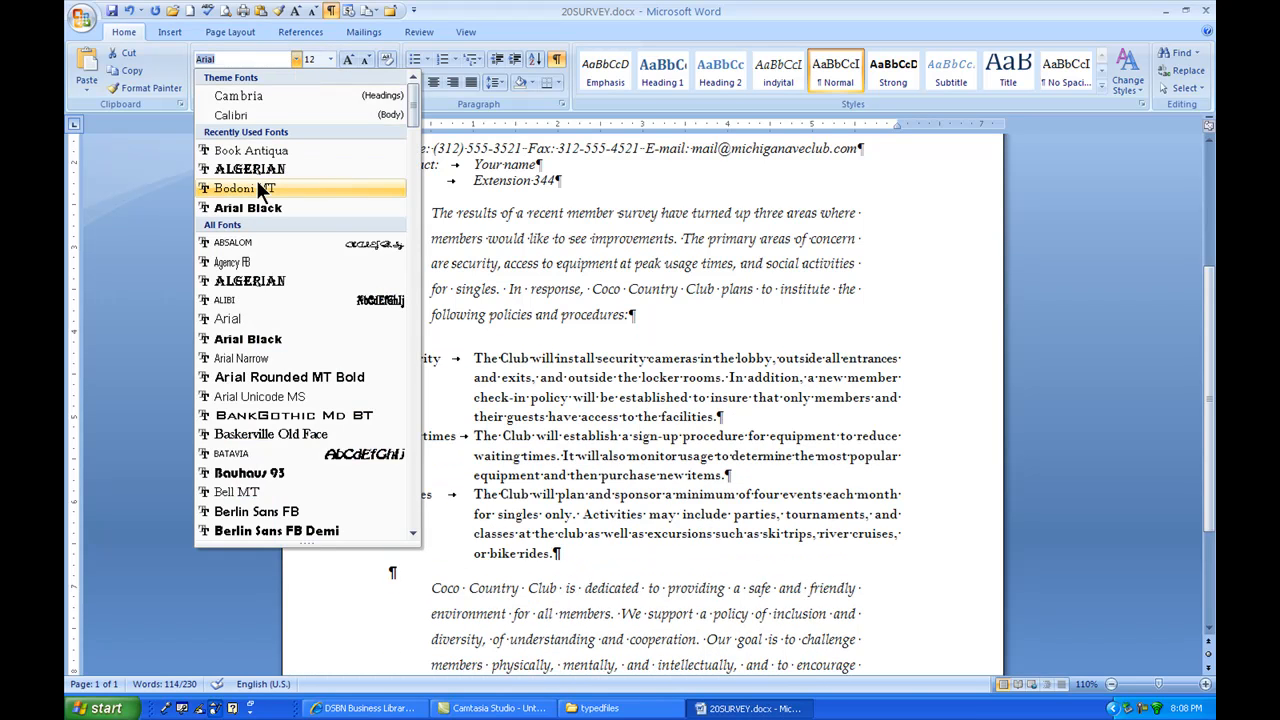
pyautogui.click(256, 188)
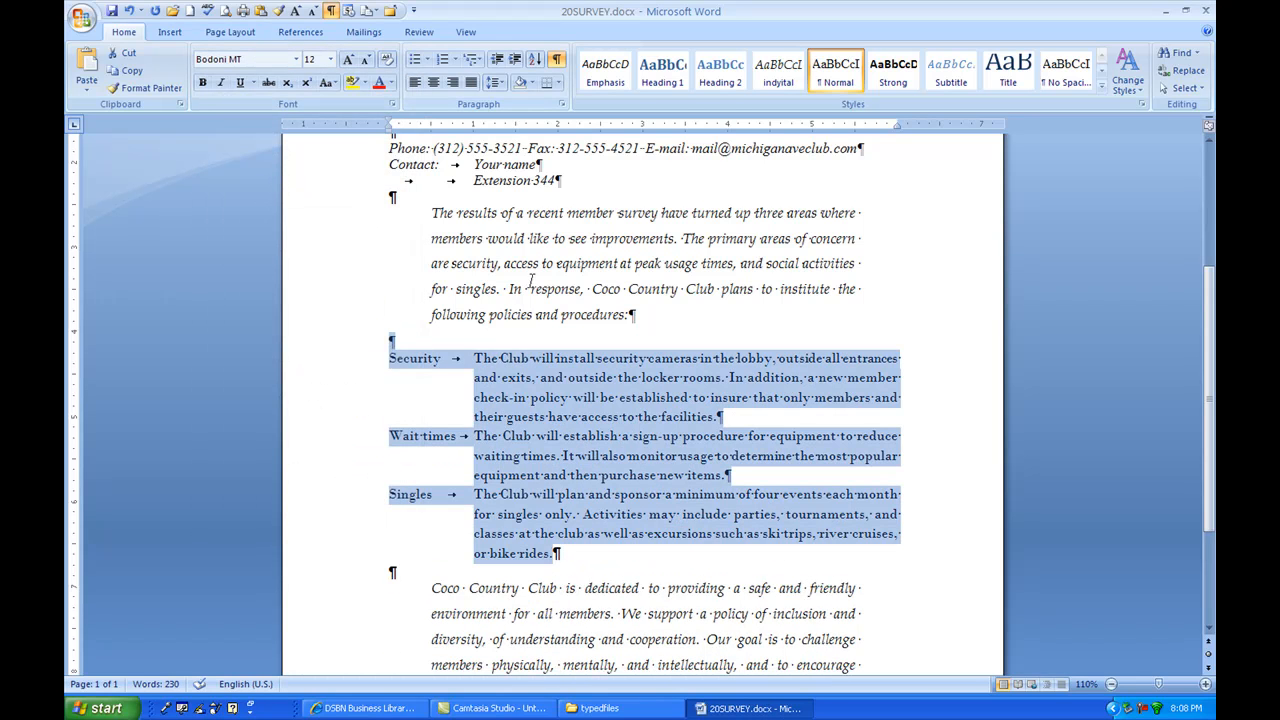
# Step: Add 12 pt of spacing after the Security, Wait times and Singles paragraphs
pyautogui.click(562, 104)
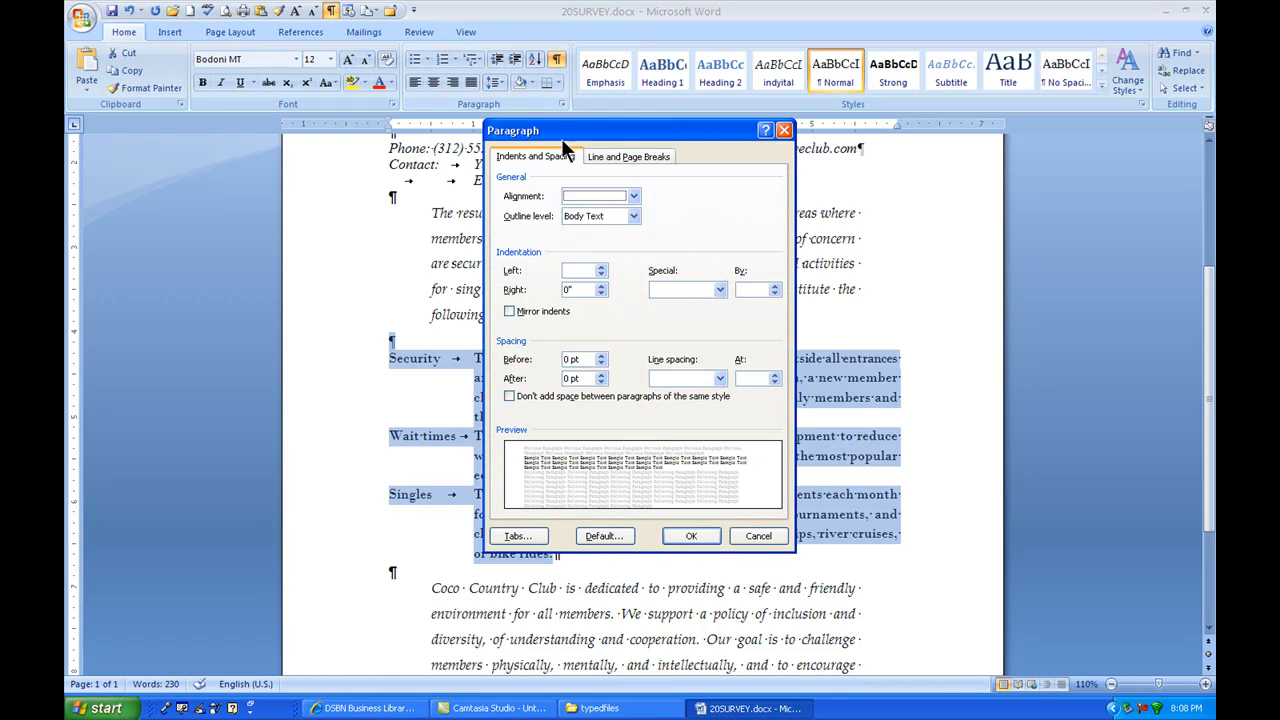
pyautogui.click(600, 375)
pyautogui.click(600, 375)
pyautogui.click(688, 536)
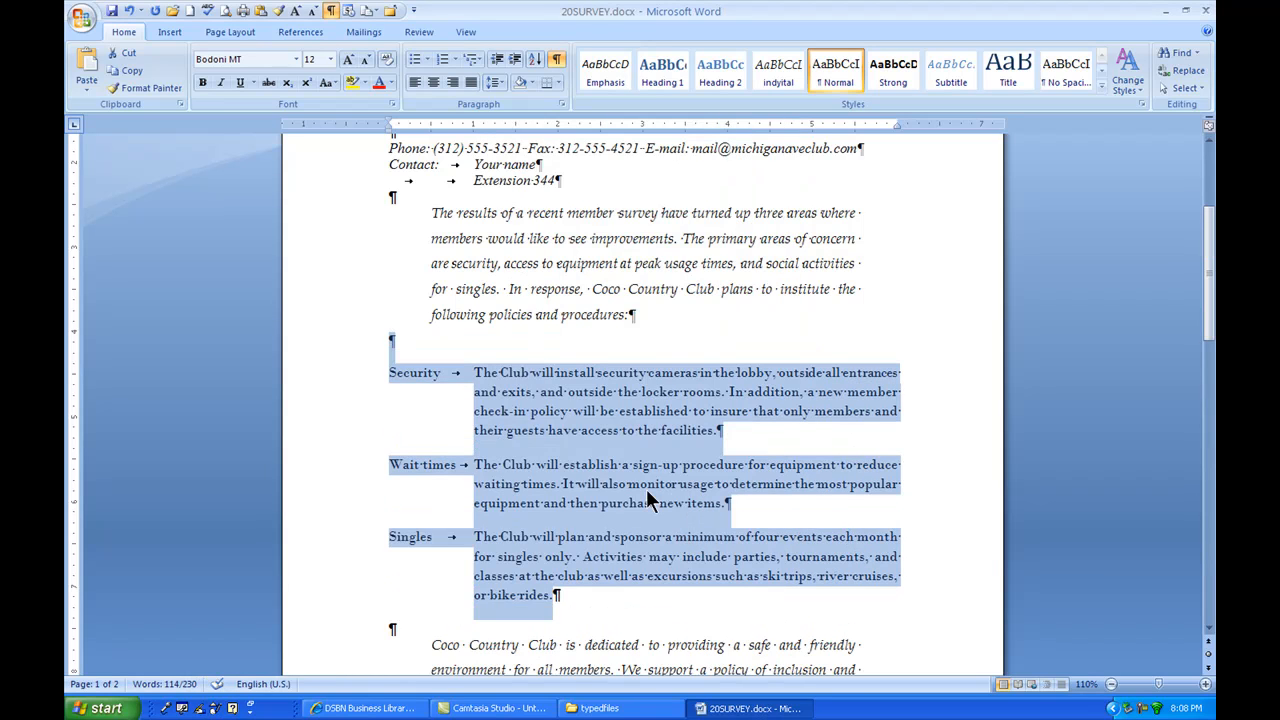
pyautogui.click(680, 430)
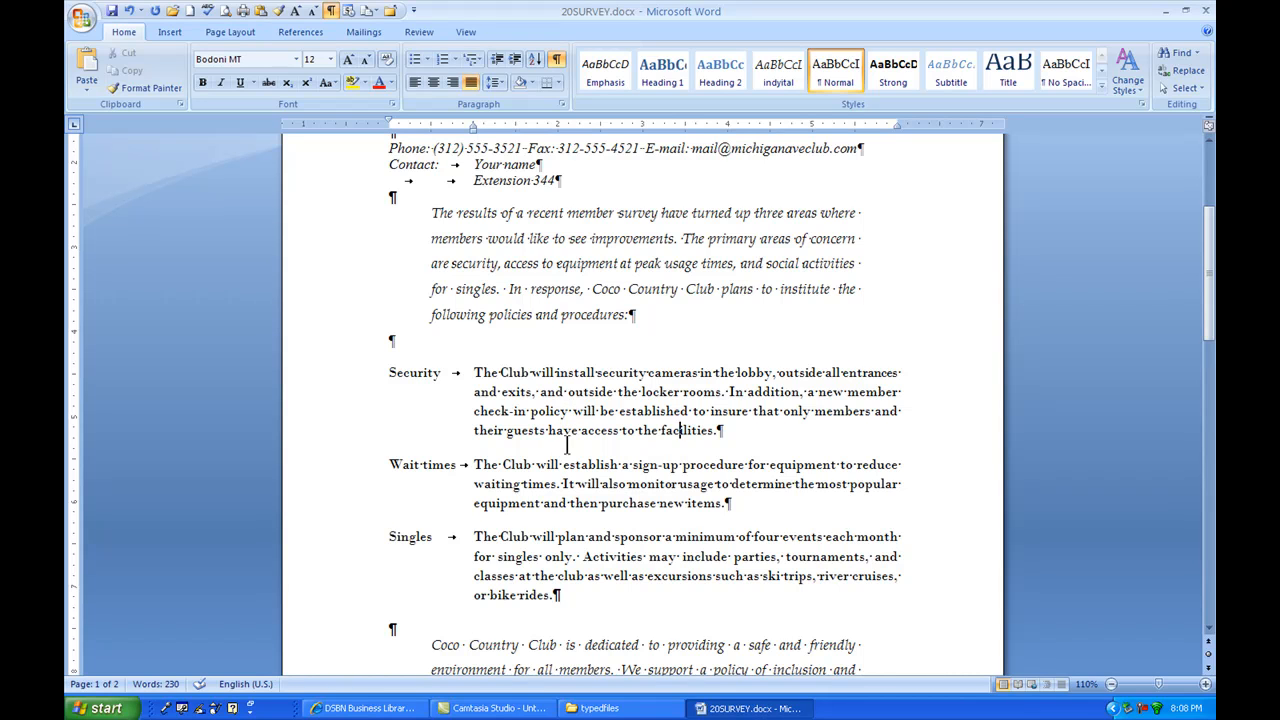
# Step: Review the document's full styles list and the expanded quick style gallery without applying anything
pyautogui.scroll(-1, 538, 430)
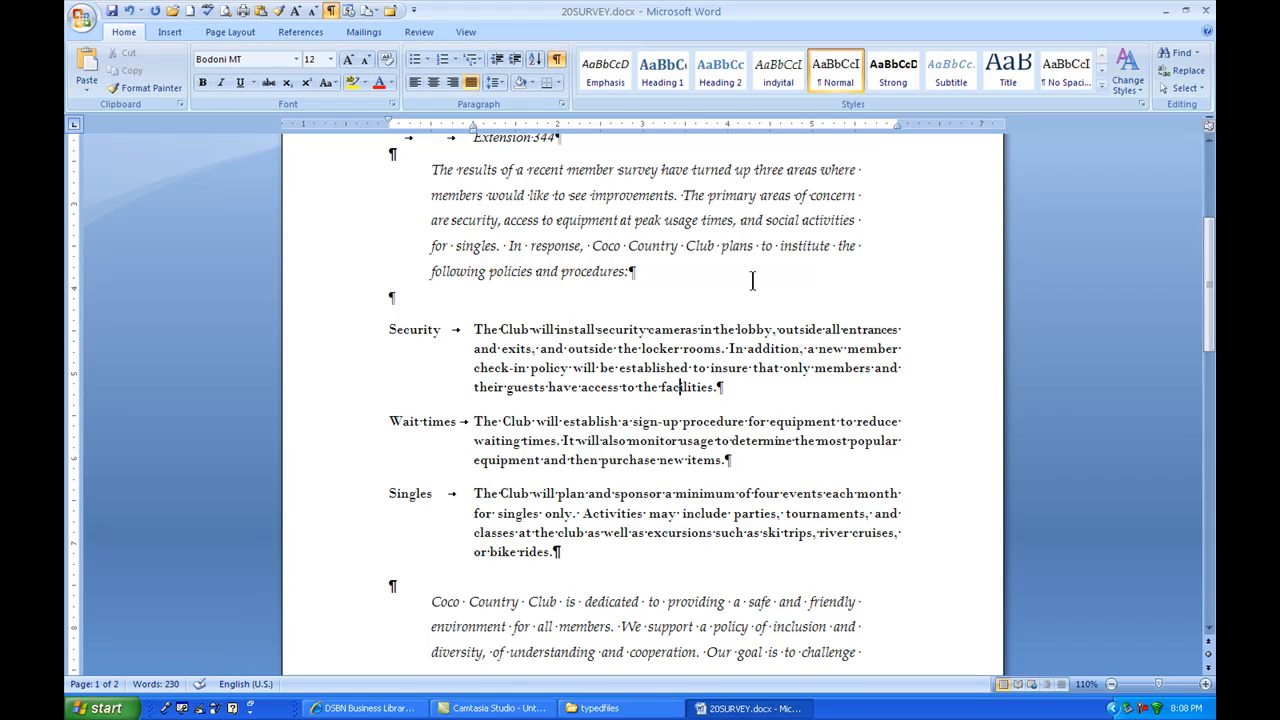
pyautogui.scroll(4, 751, 277)
pyautogui.scroll(2, 665, 299)
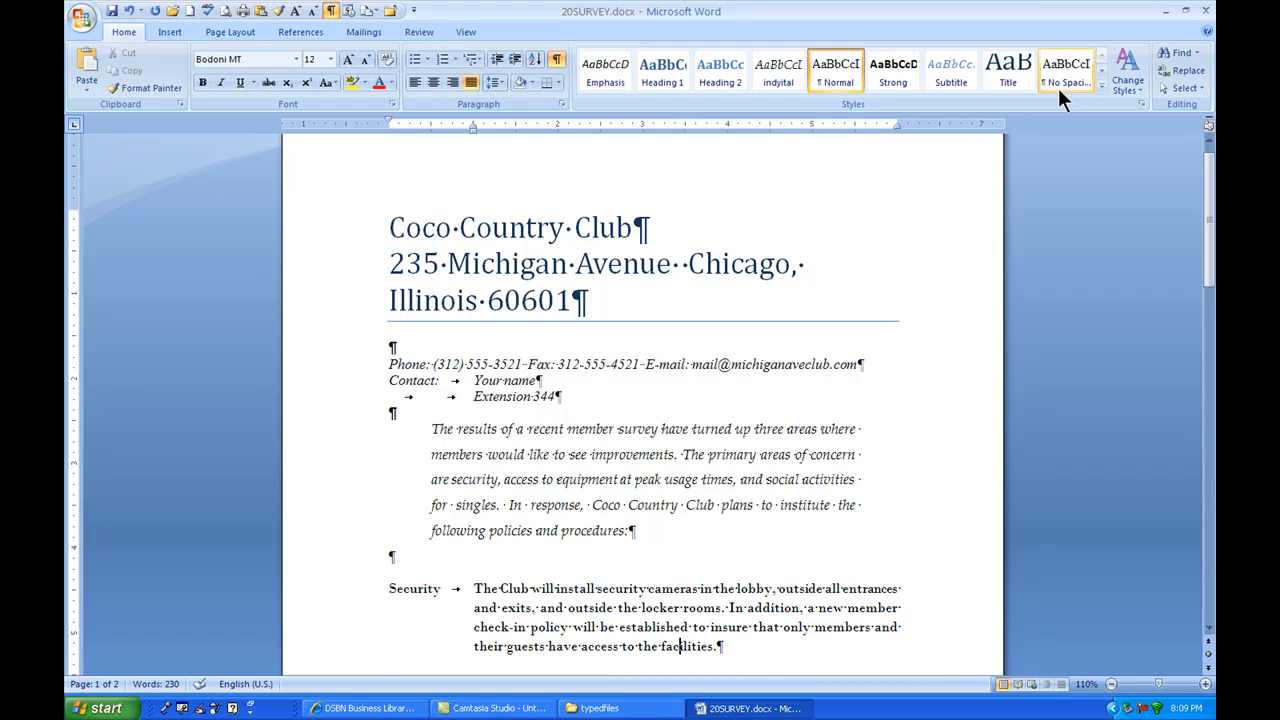
pyautogui.click(1144, 103)
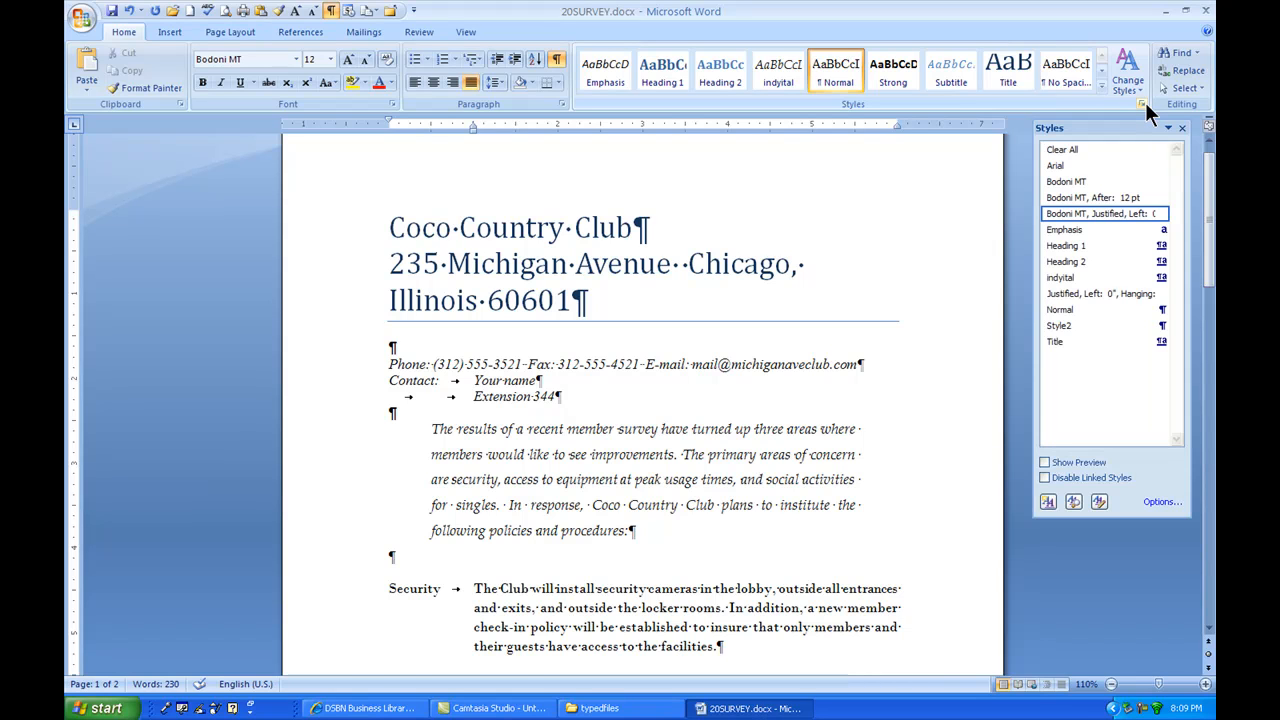
pyautogui.click(1142, 103)
pyautogui.click(1102, 88)
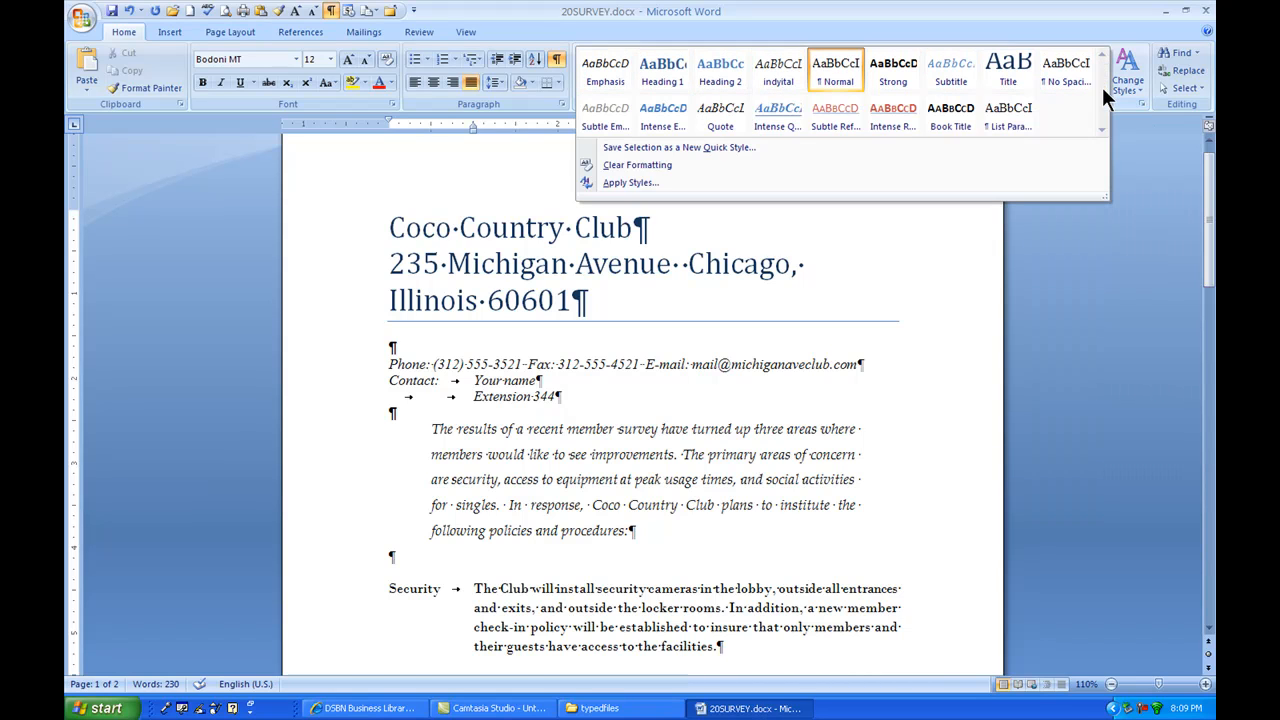
pyautogui.click(436, 157)
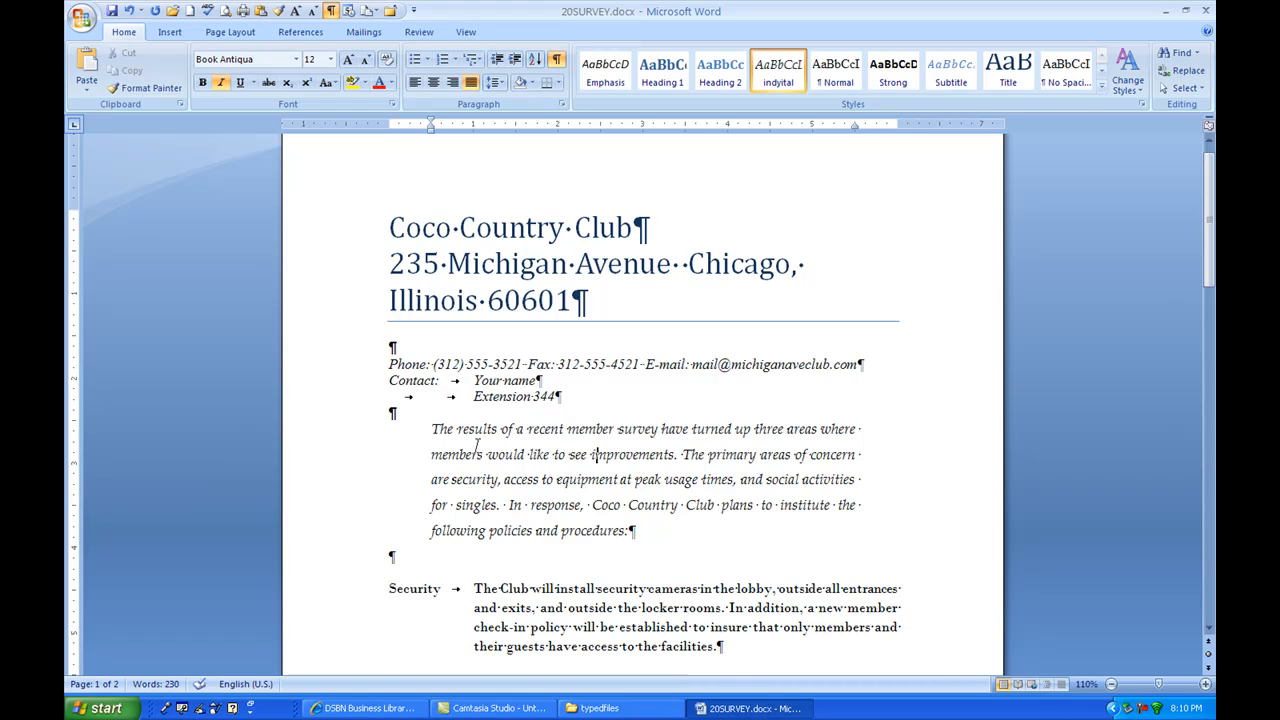
# Step: Modify the indyital style to use a 14 pt font size
pyautogui.scroll(-5, 475, 440)
pyautogui.scroll(-2, 476, 428)
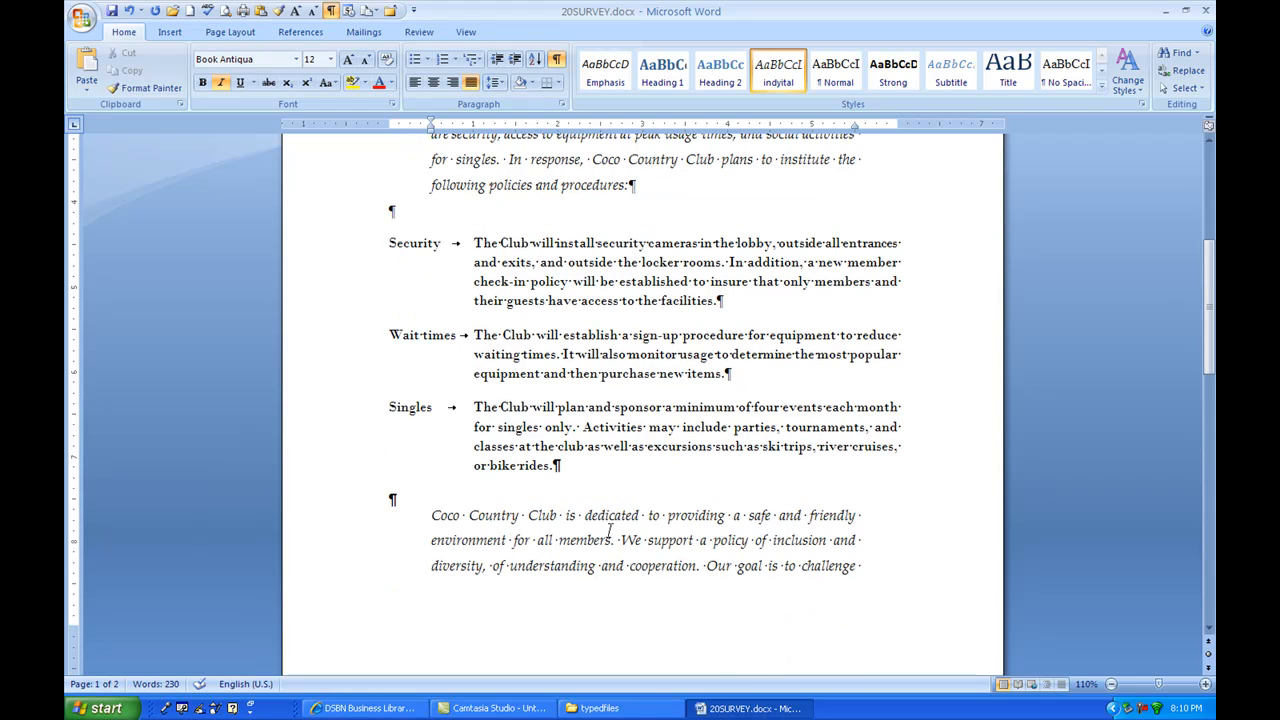
pyautogui.scroll(-5, 608, 528)
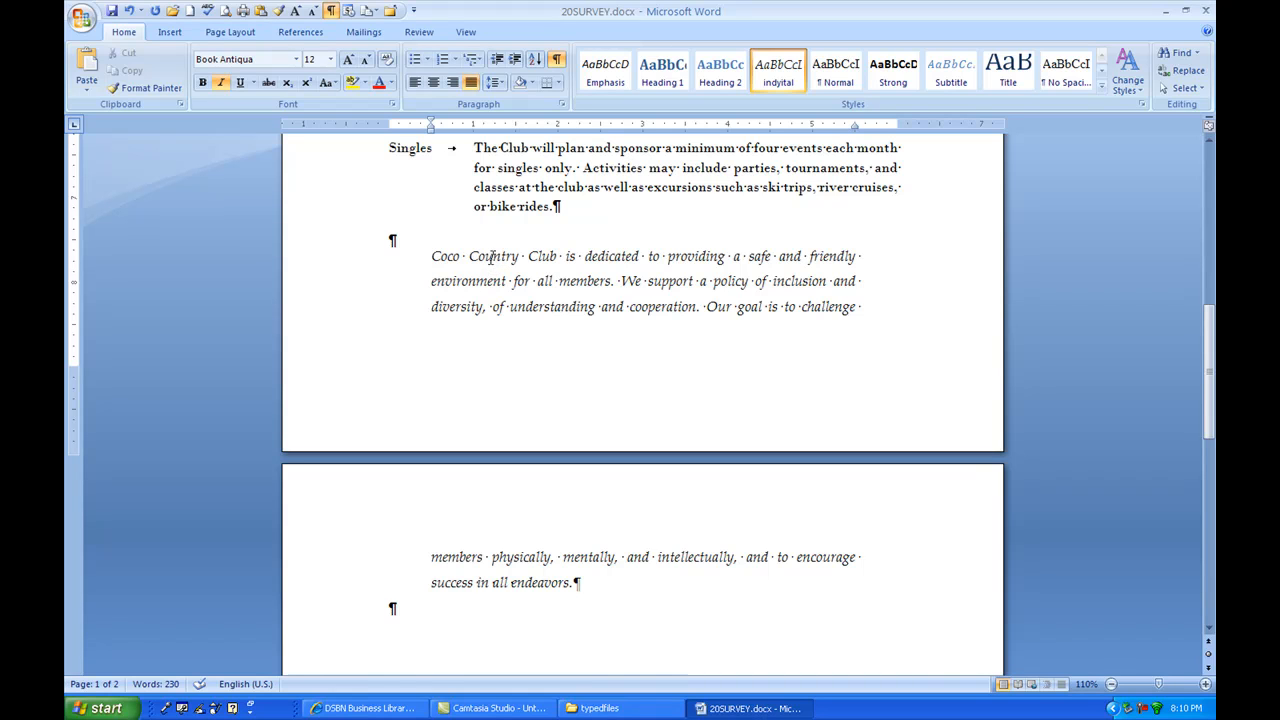
pyautogui.rightClick(783, 73)
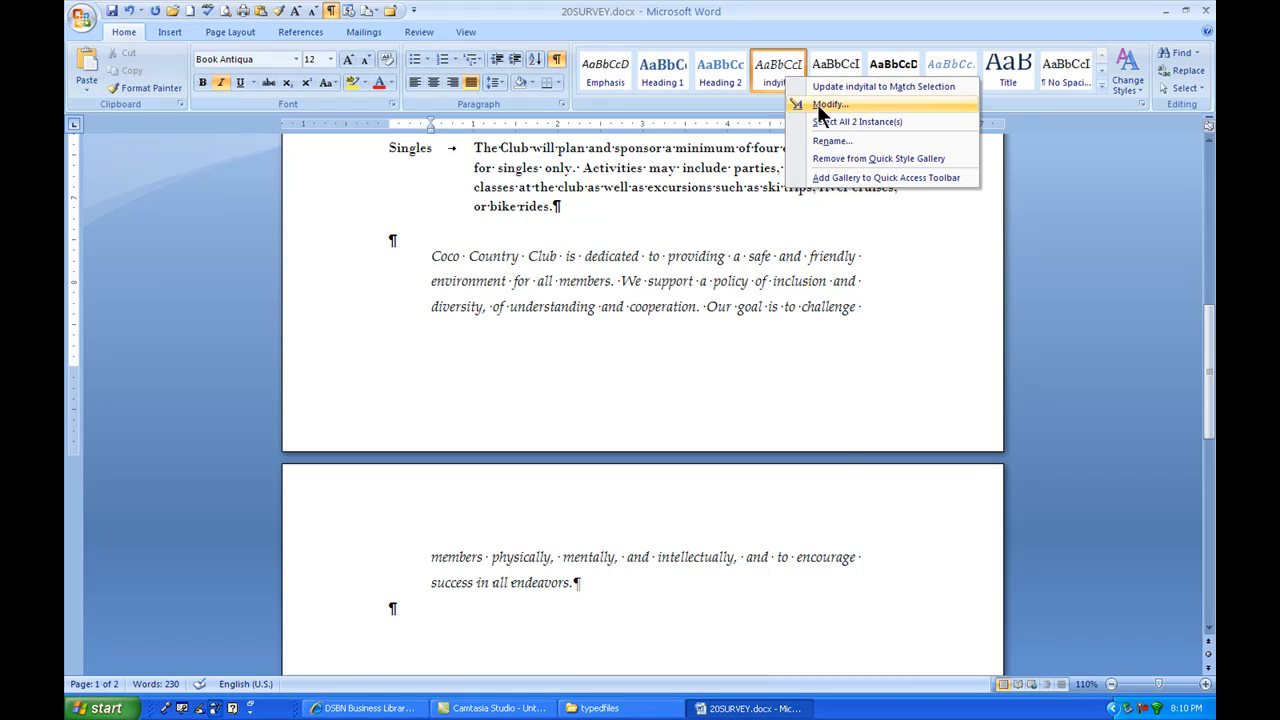
pyautogui.click(817, 104)
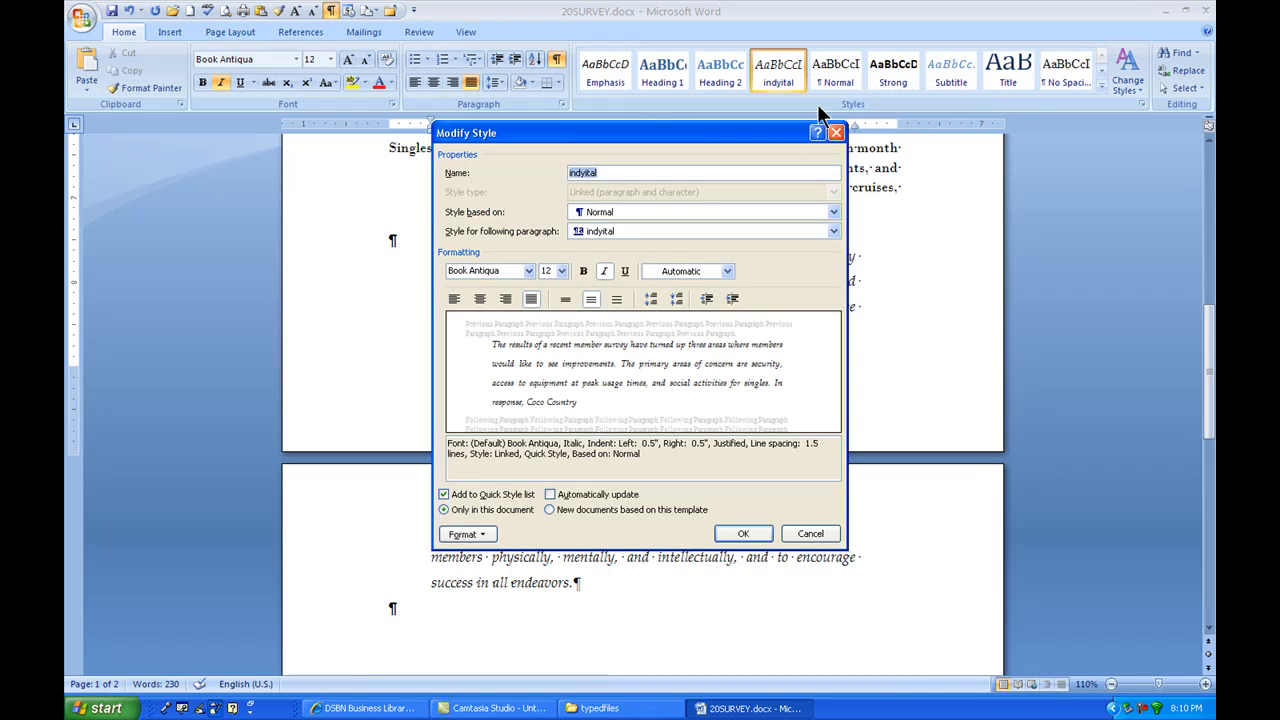
pyautogui.click(562, 270)
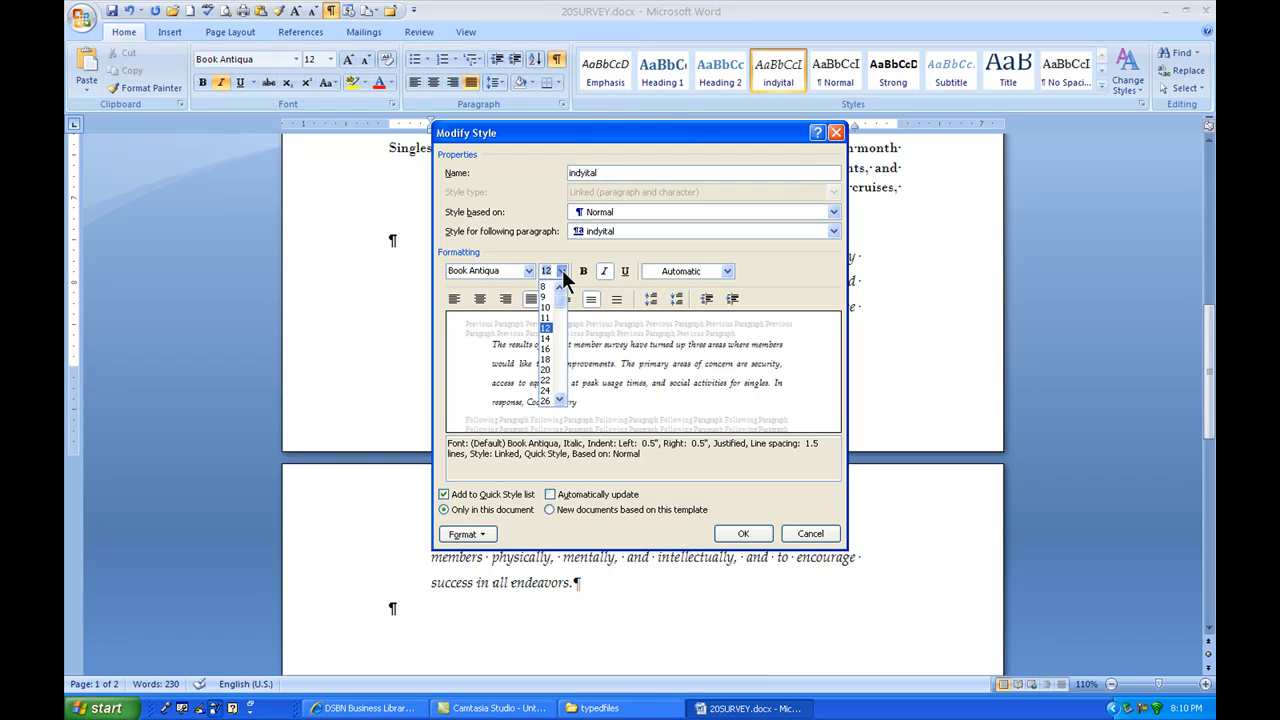
pyautogui.click(547, 340)
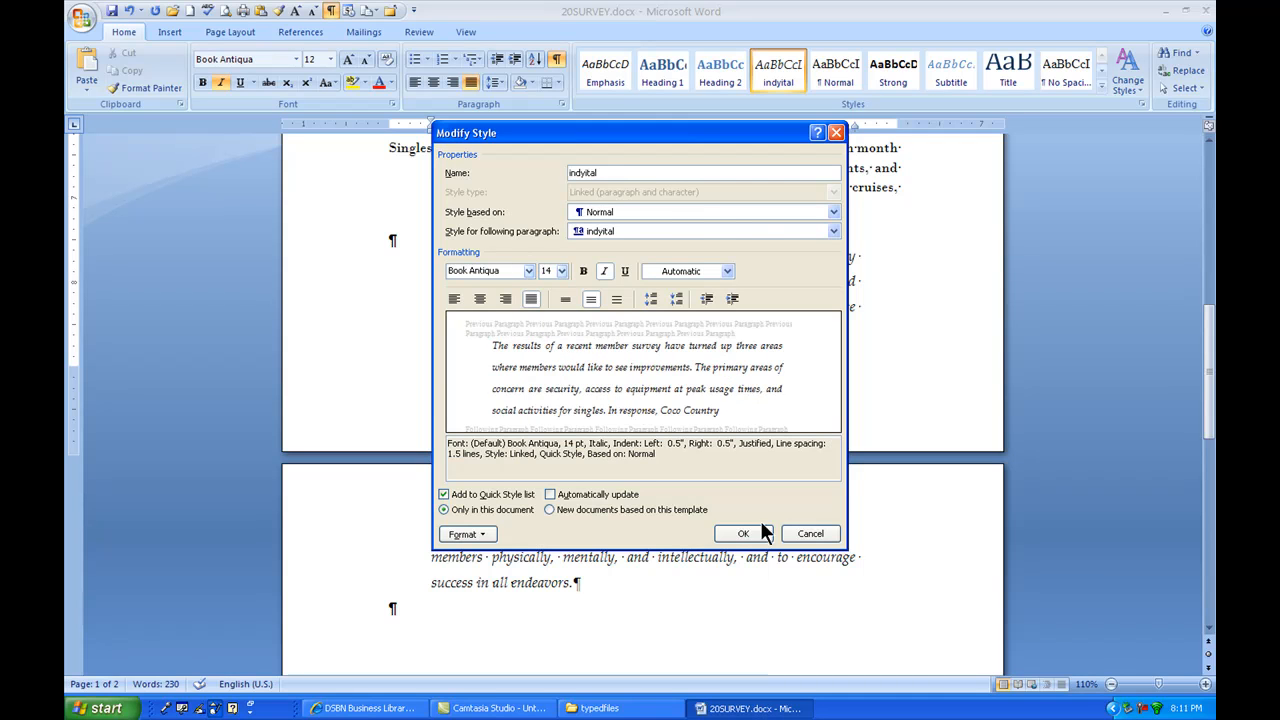
pyautogui.click(748, 536)
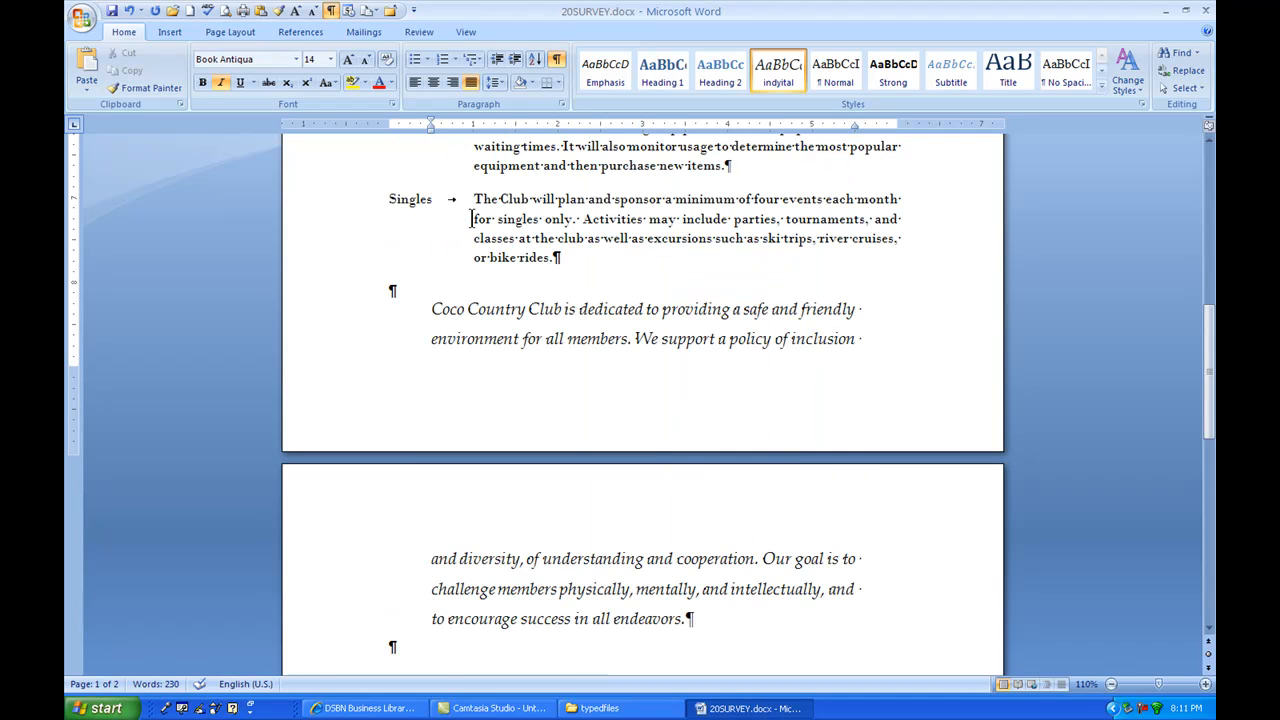
# Step: Modify the indyital style again, setting its font size to 12 pt
pyautogui.scroll(6, 678, 338)
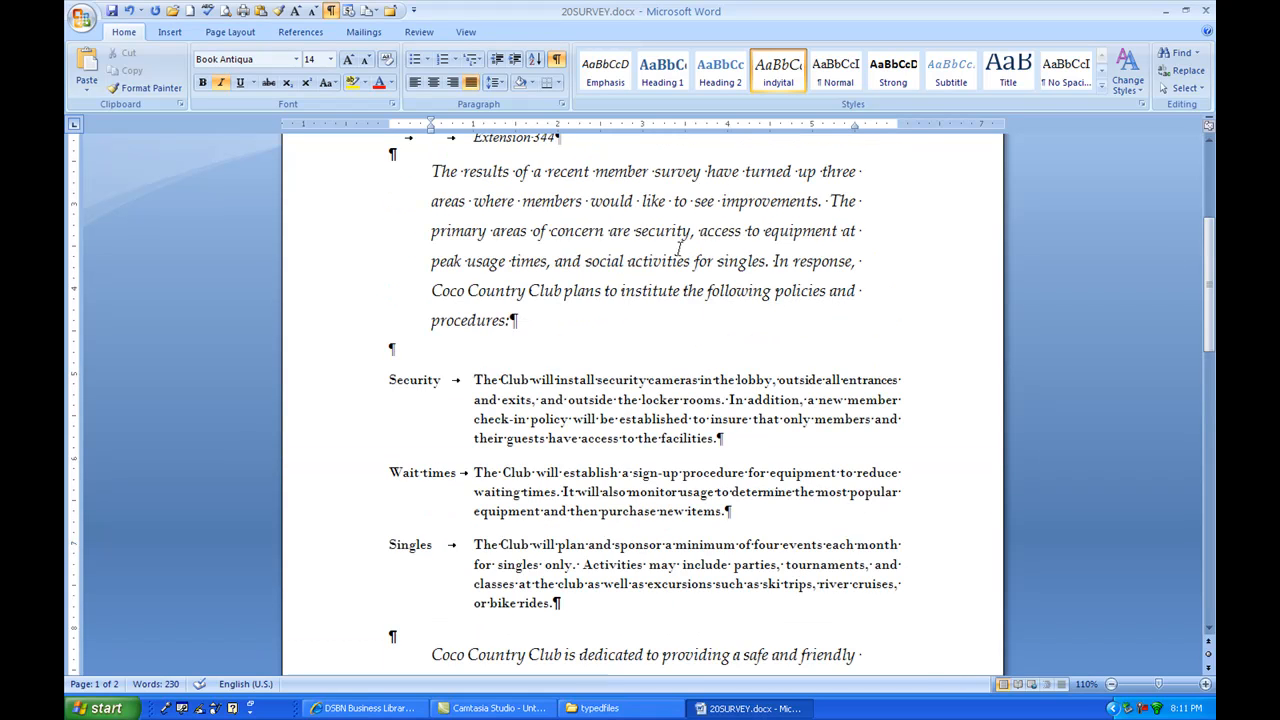
pyautogui.scroll(1, 681, 254)
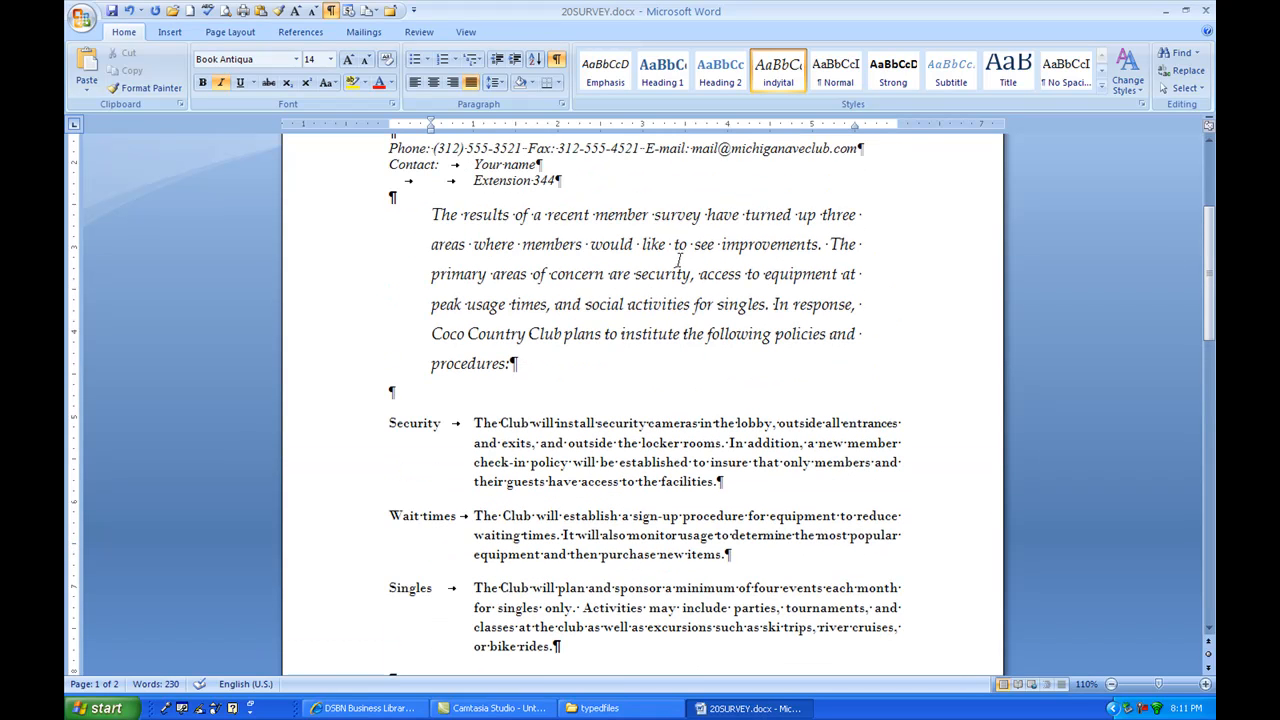
pyautogui.rightClick(779, 70)
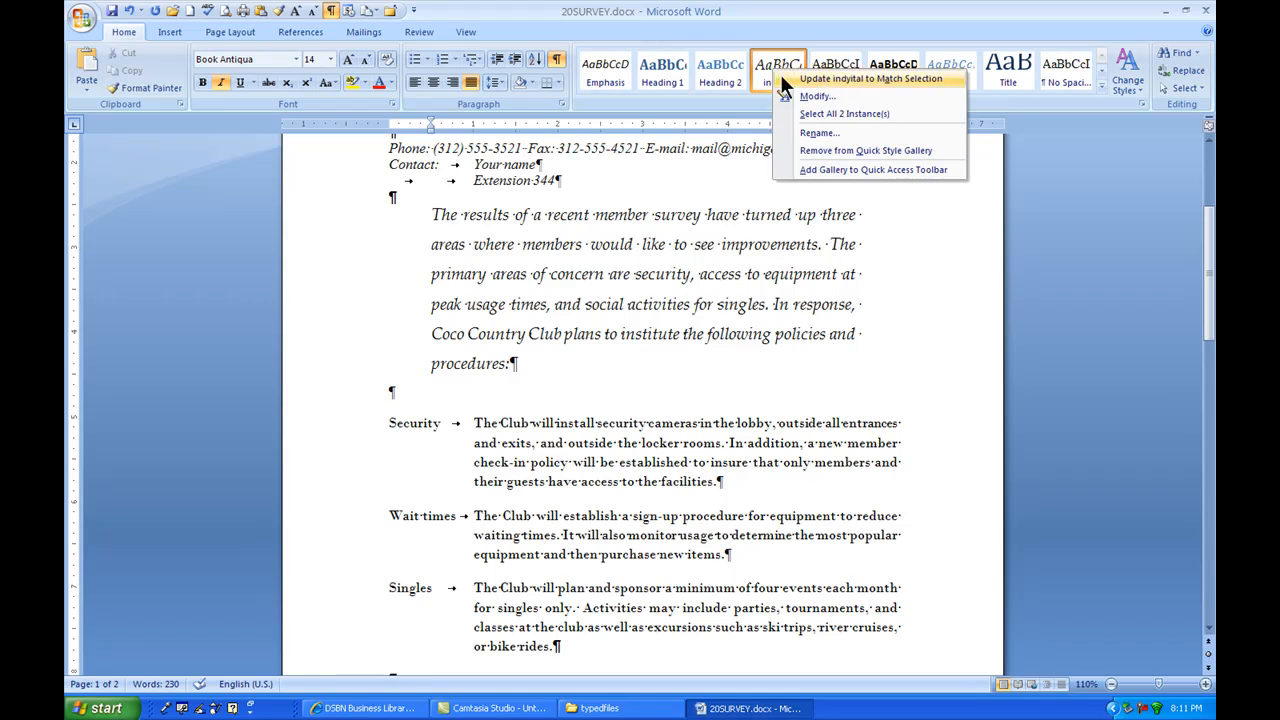
pyautogui.click(799, 96)
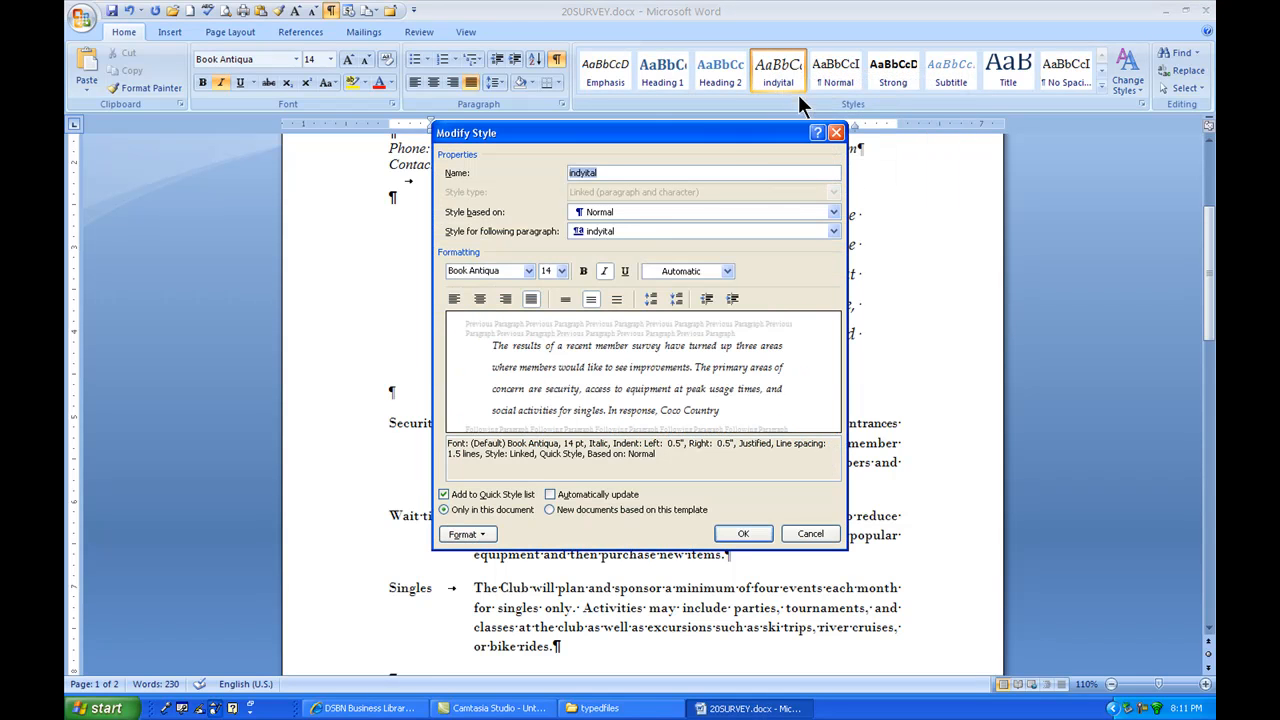
pyautogui.click(562, 270)
pyautogui.click(547, 327)
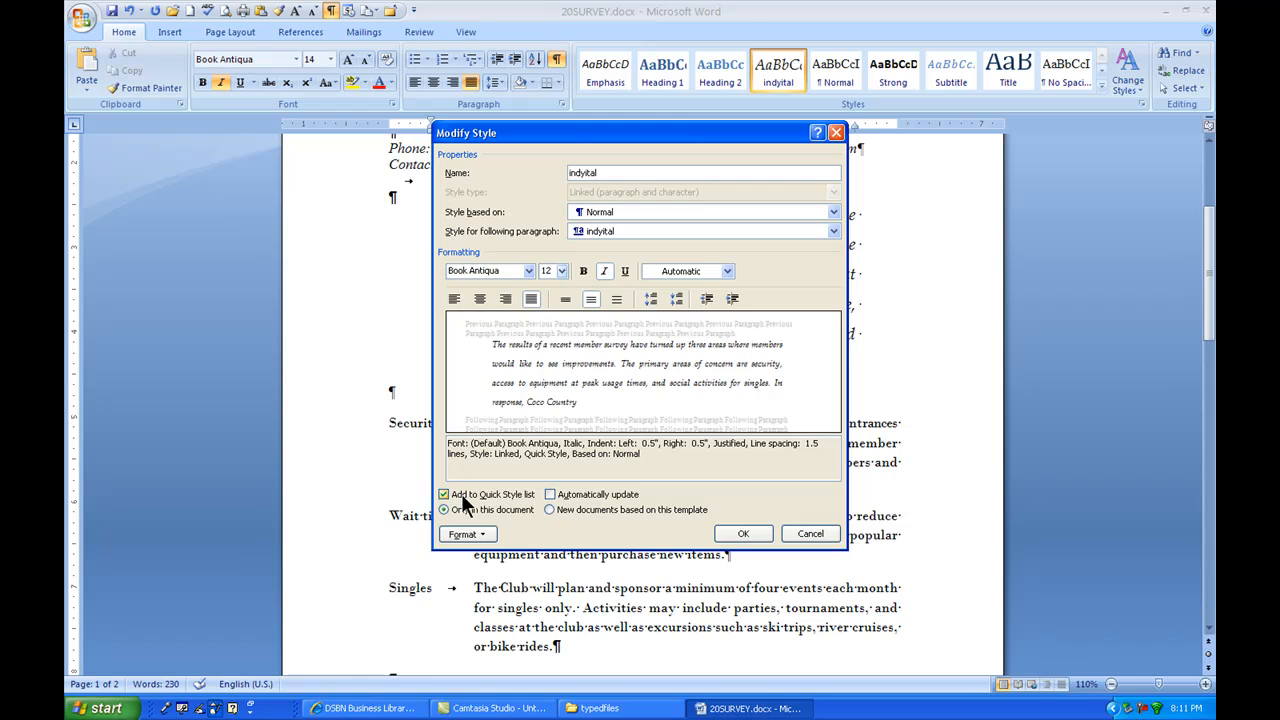
pyautogui.click(736, 533)
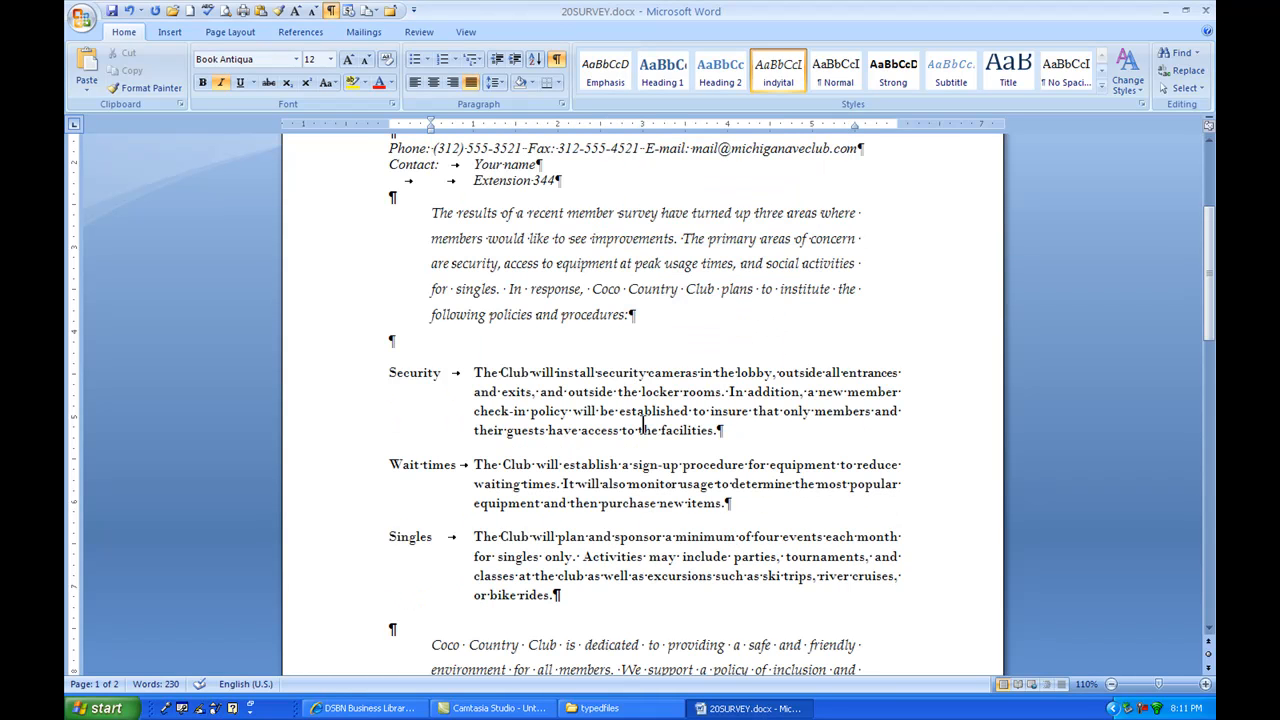